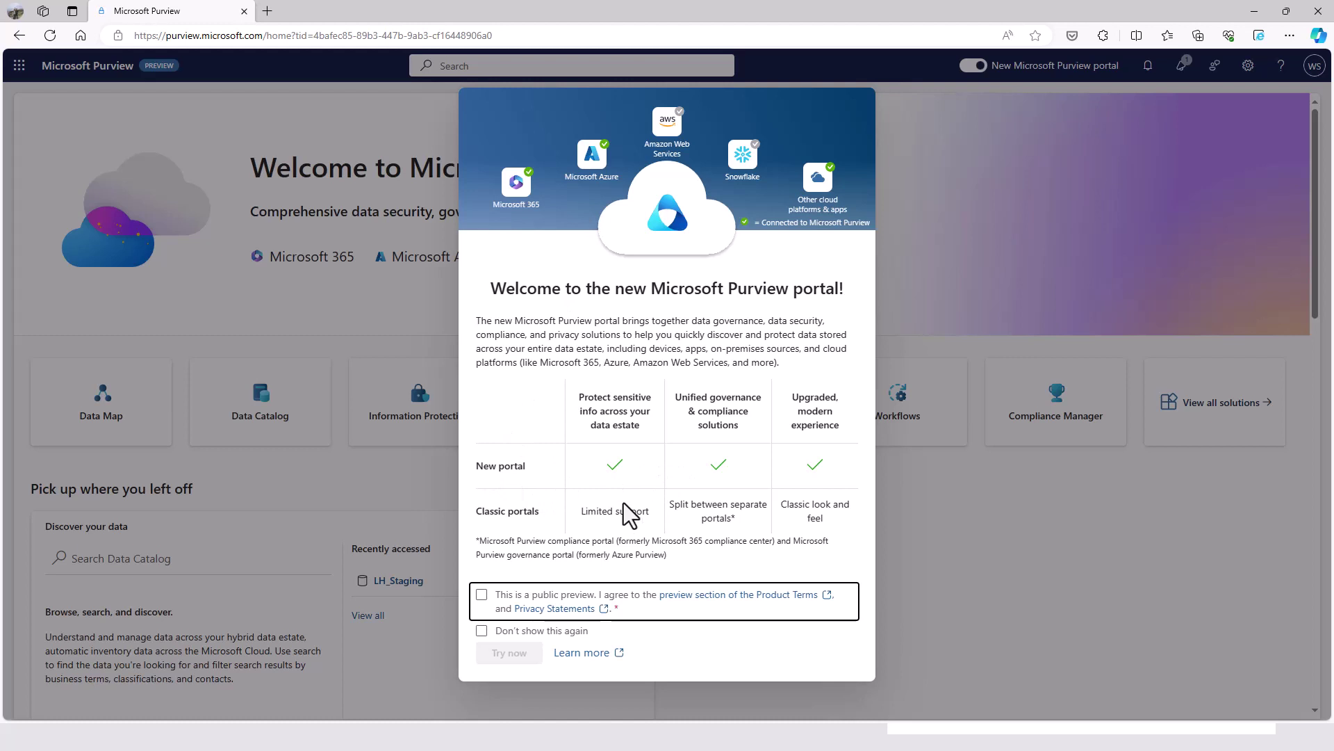
Agree to the public preview terms in the new portal's welcome dialog.
left_click(482, 596)
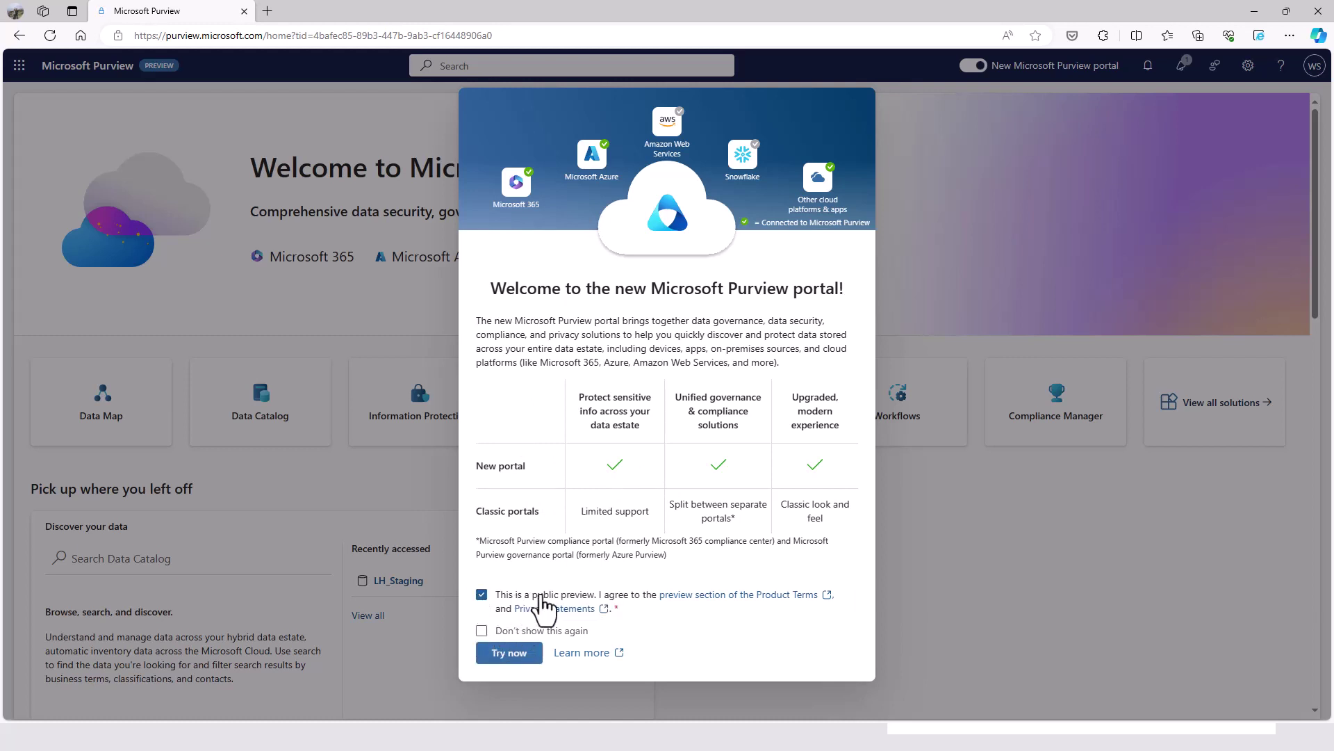
Start the new portal, dismiss the solutions tour and open the full solutions list.
left_click(498, 657)
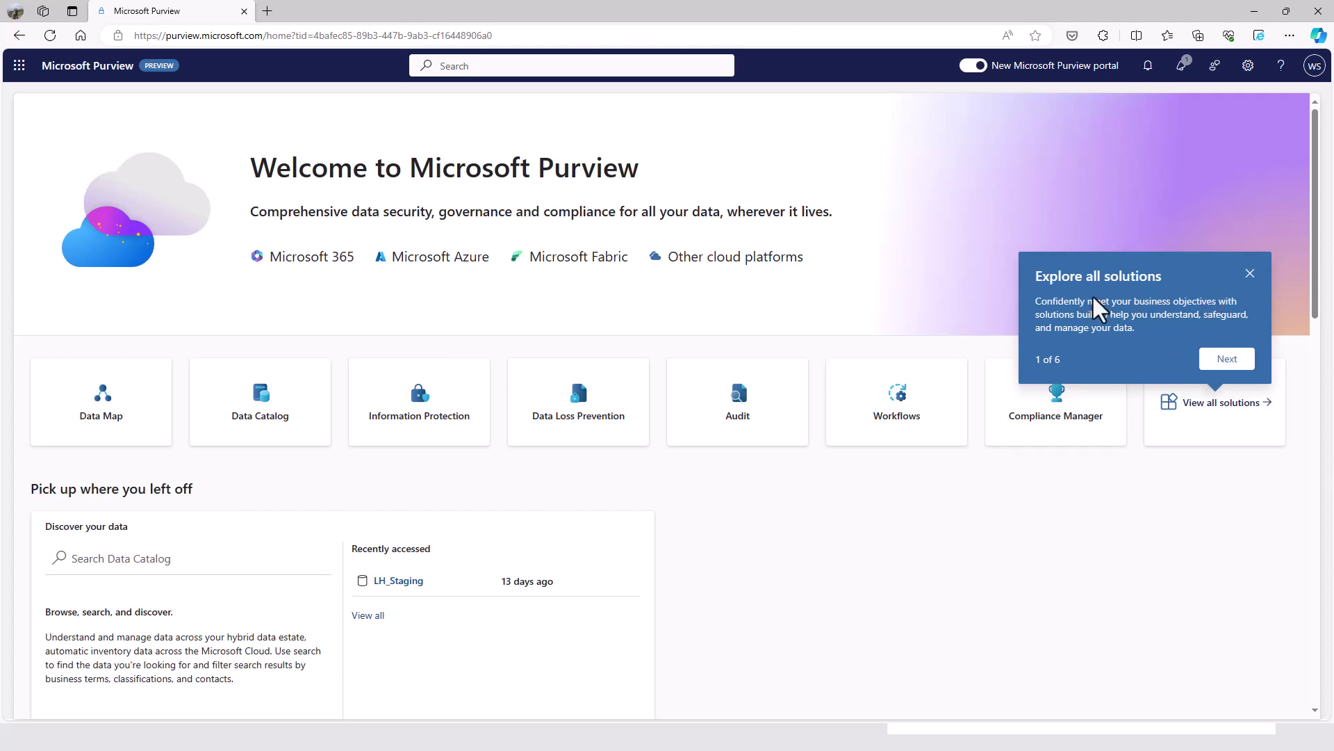
left_click(1251, 273)
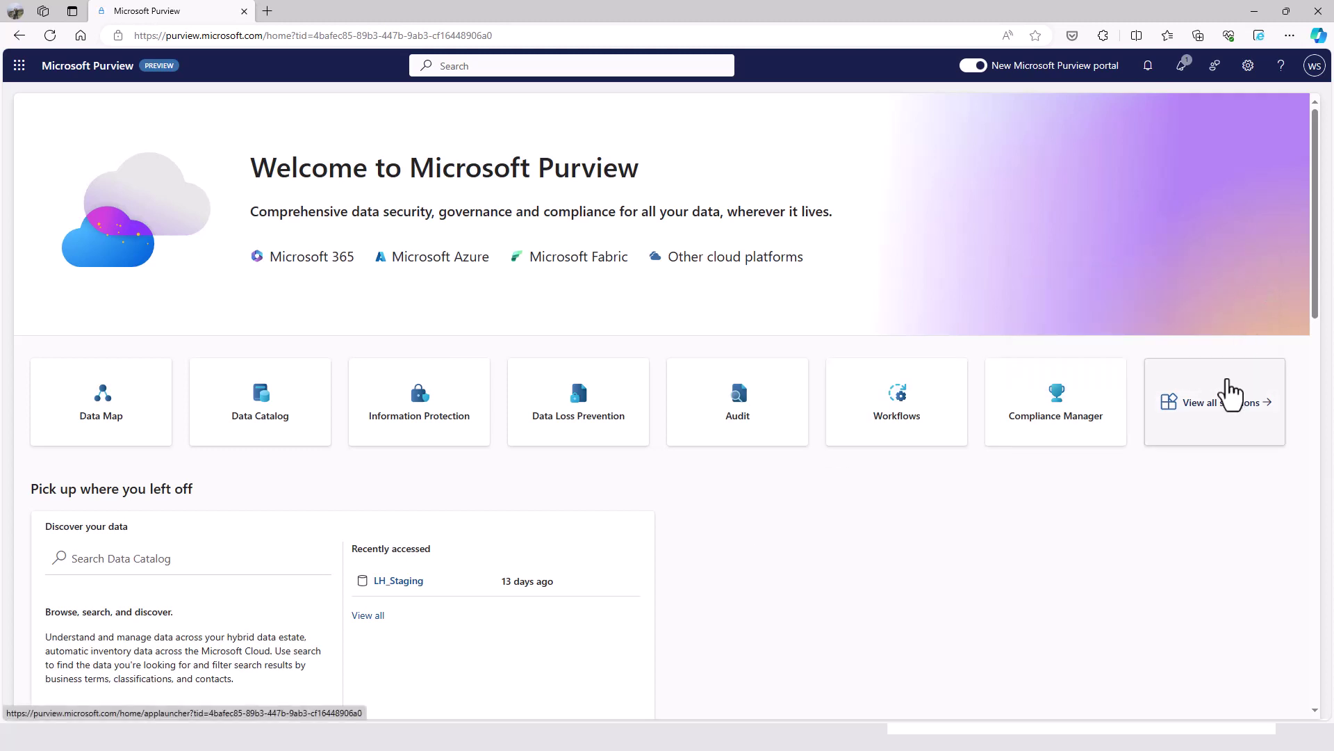
left_click(1228, 382)
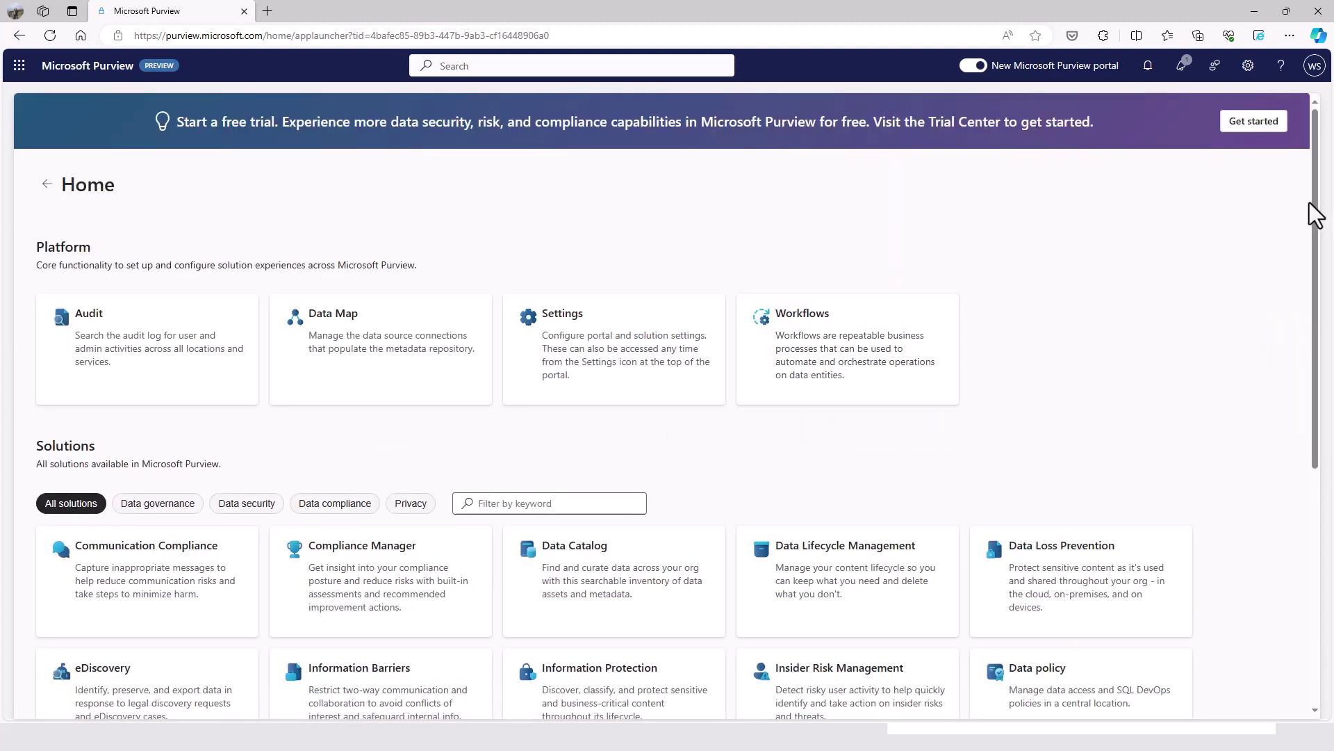
left_click_drag(1313, 215, 1312, 272)
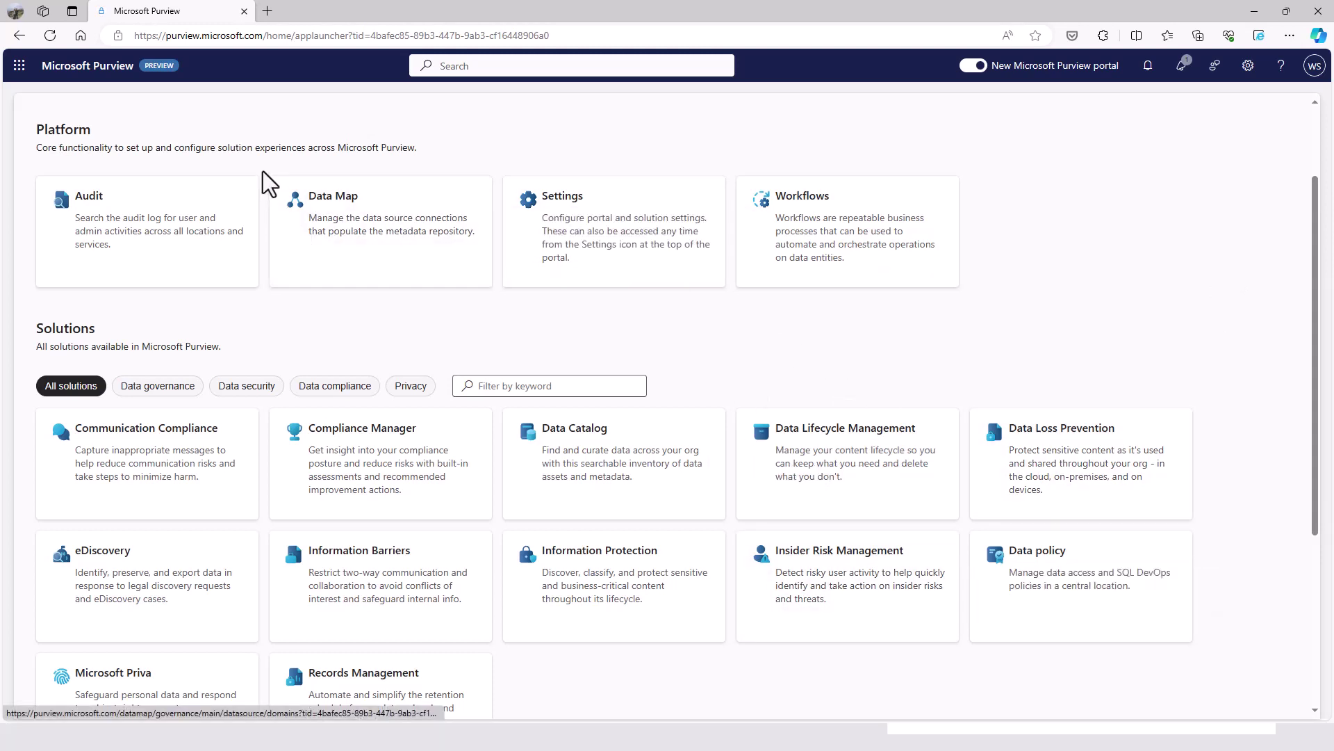
Highlight the Data Map, Settings, Workflows and Data Catalog cards in red, then clear the marks.
mouse_move(259, 165)
left_mouse_down()
mouse_move(568, 277)
mouse_move(1003, 300)
left_mouse_up()
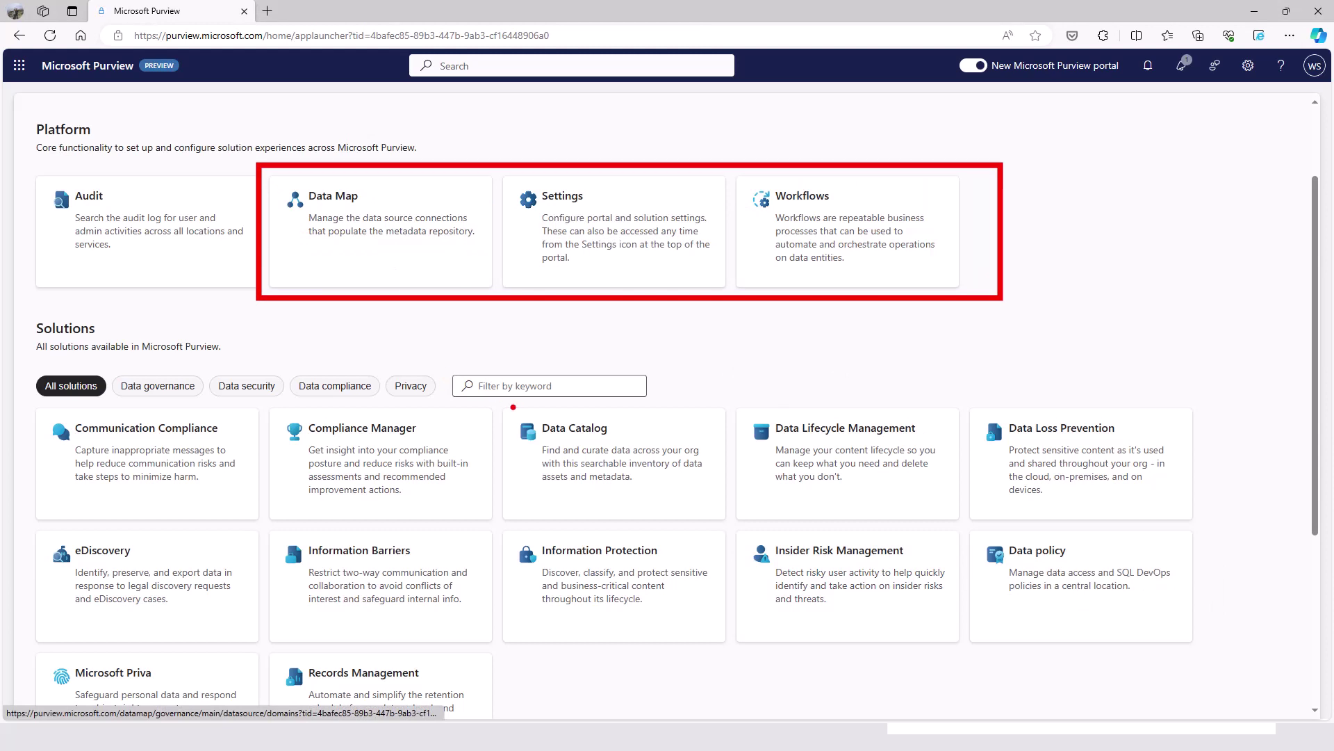
mouse_move(495, 403)
left_mouse_down()
mouse_move(586, 493)
mouse_move(738, 529)
left_mouse_up()
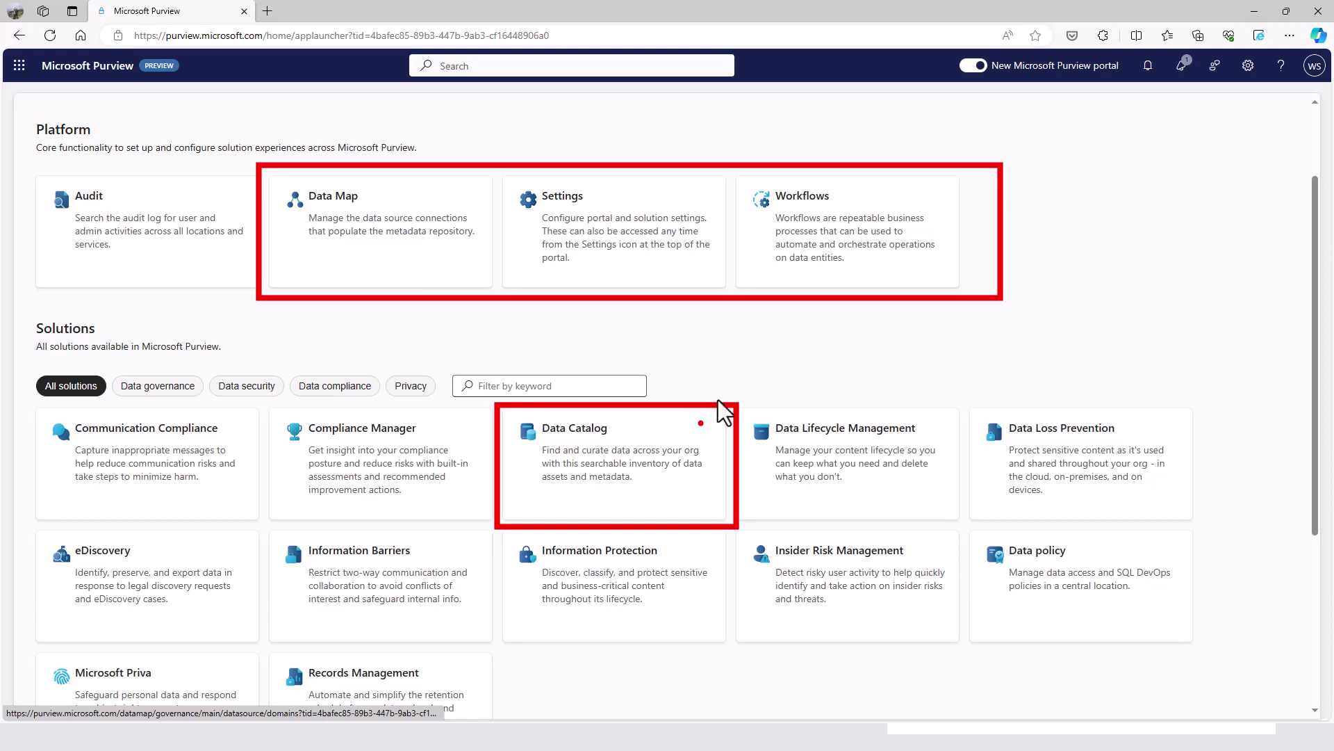
key("Escape")
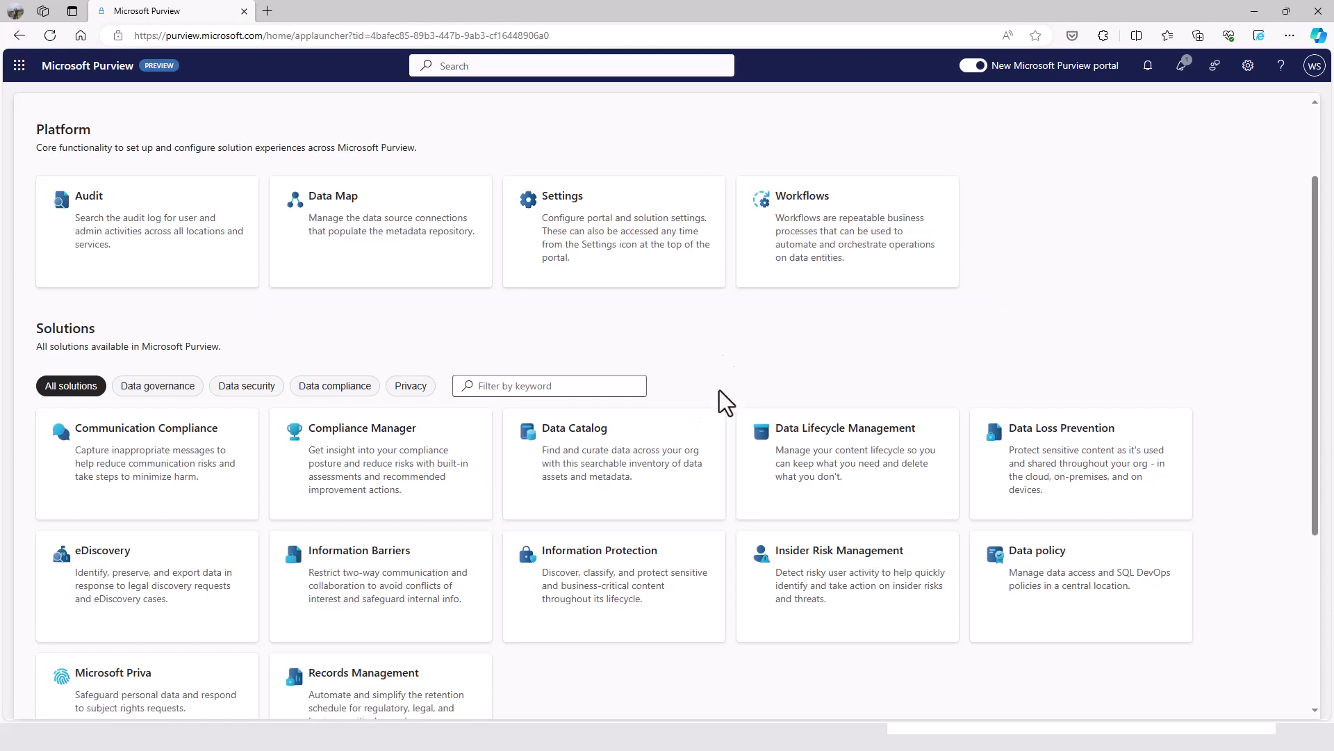
Expand the Data Map domain's collection tree with 'Coll' annotations, view role assignments, then open Data sources.
left_click(392, 253)
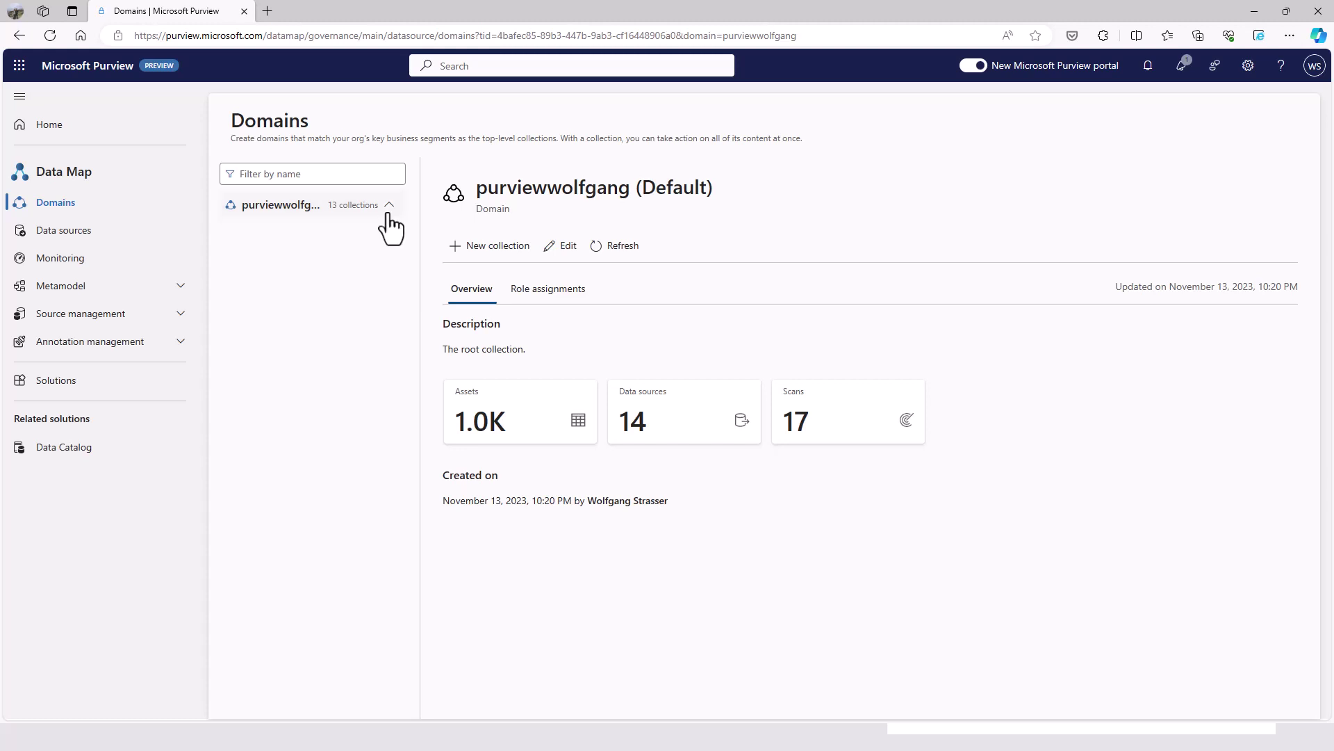
left_click(389, 212)
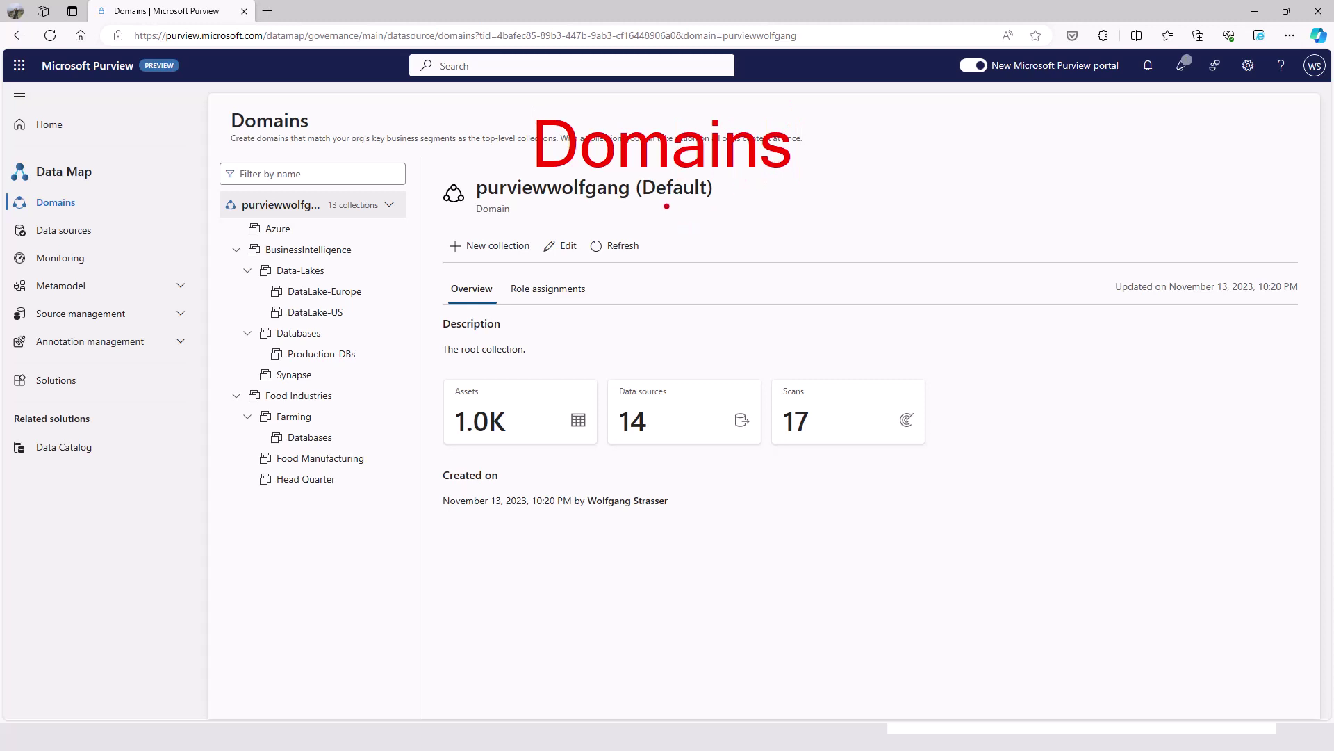
mouse_move(665, 195)
left_mouse_down()
mouse_move(665, 235)
mouse_move(709, 235)
left_mouse_up()
type("tColl")
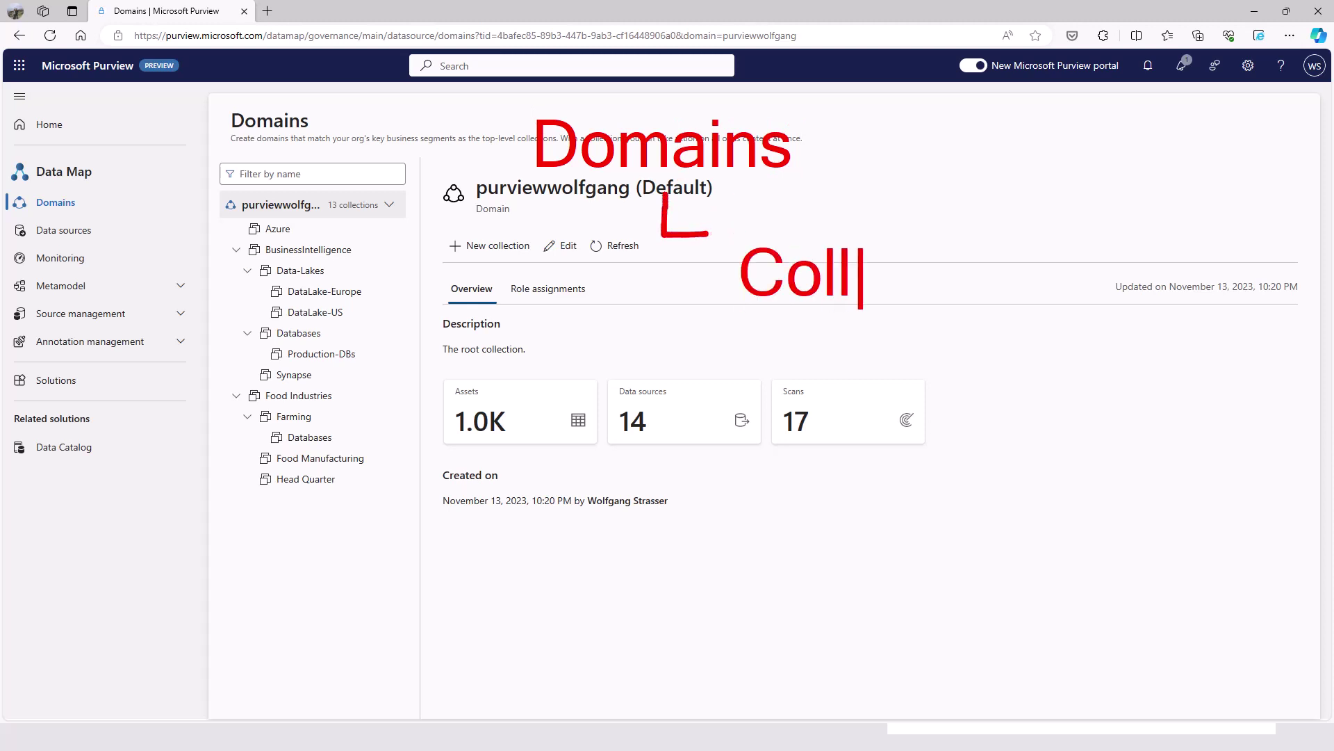
key("Escape")
left_click_drag(807, 310, 841, 338)
type("tColl")
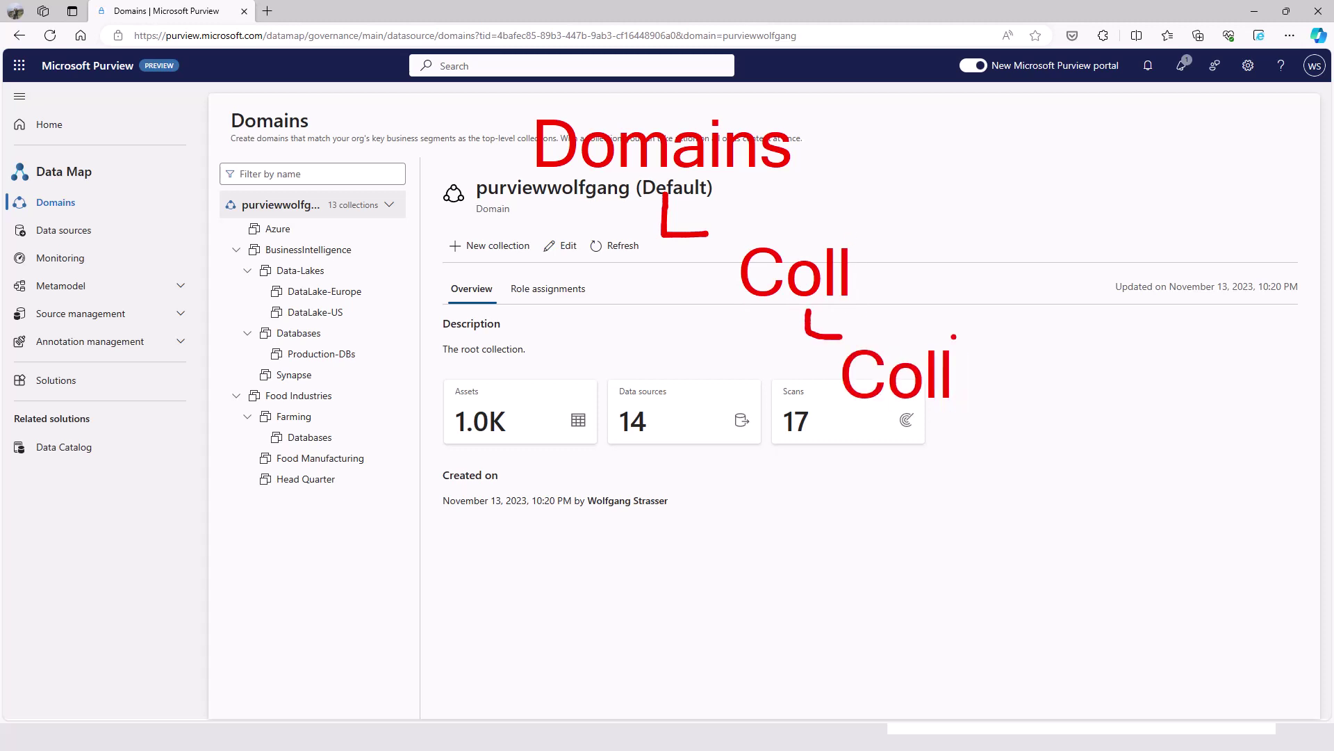
mouse_move(688, 371)
left_mouse_down()
mouse_move(677, 436)
mouse_move(694, 435)
left_mouse_up()
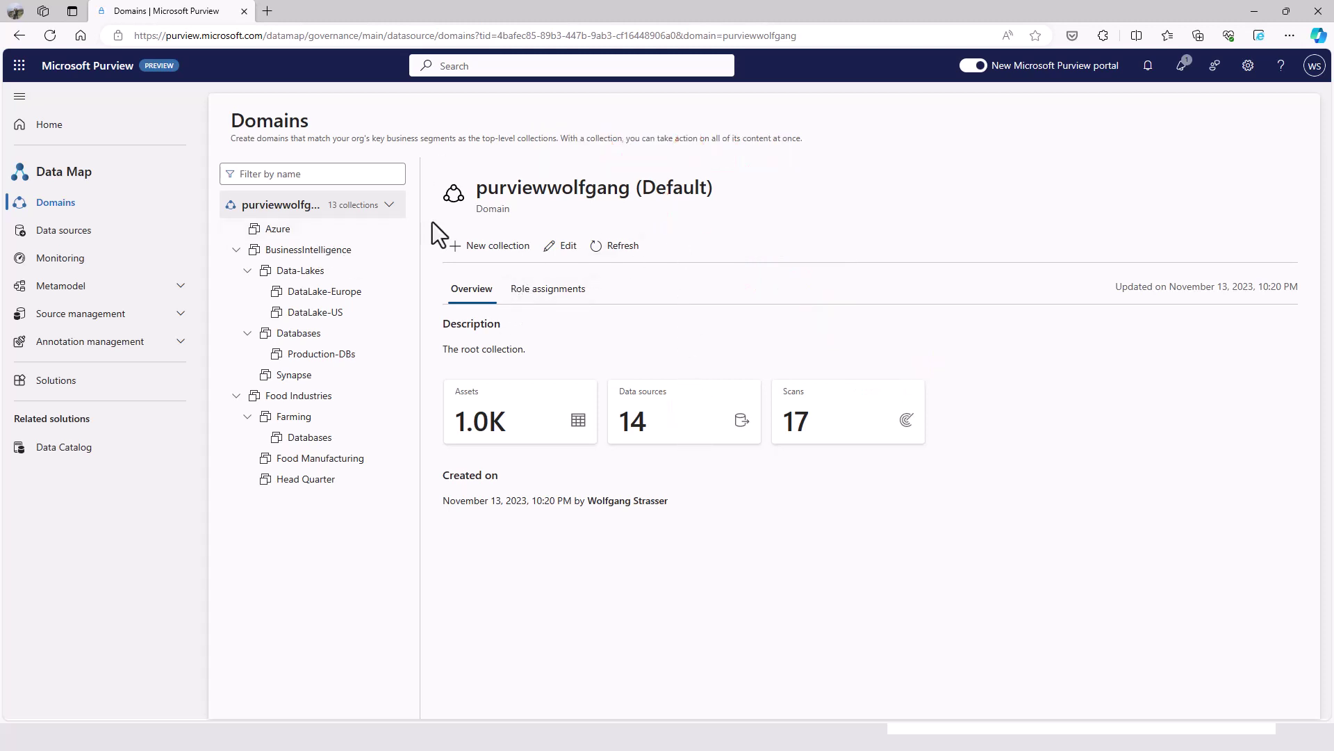
left_click(564, 295)
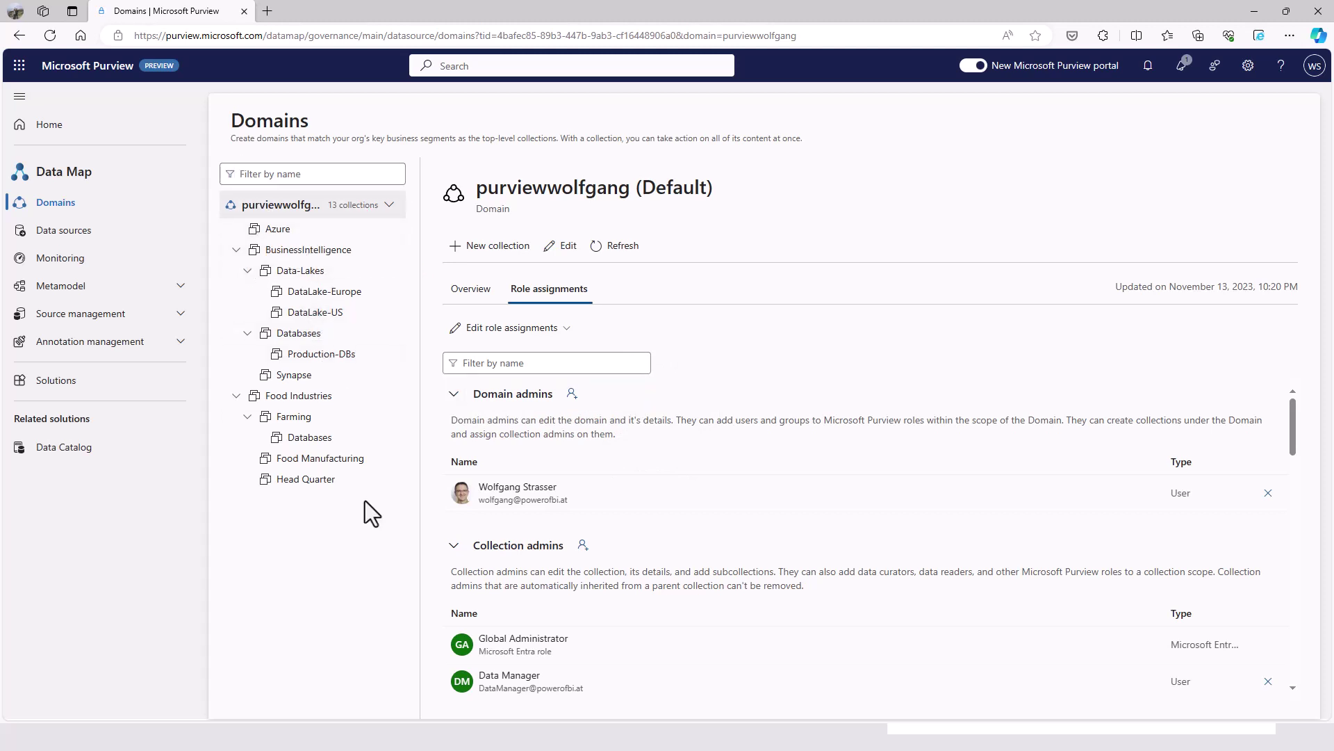
left_click(55, 232)
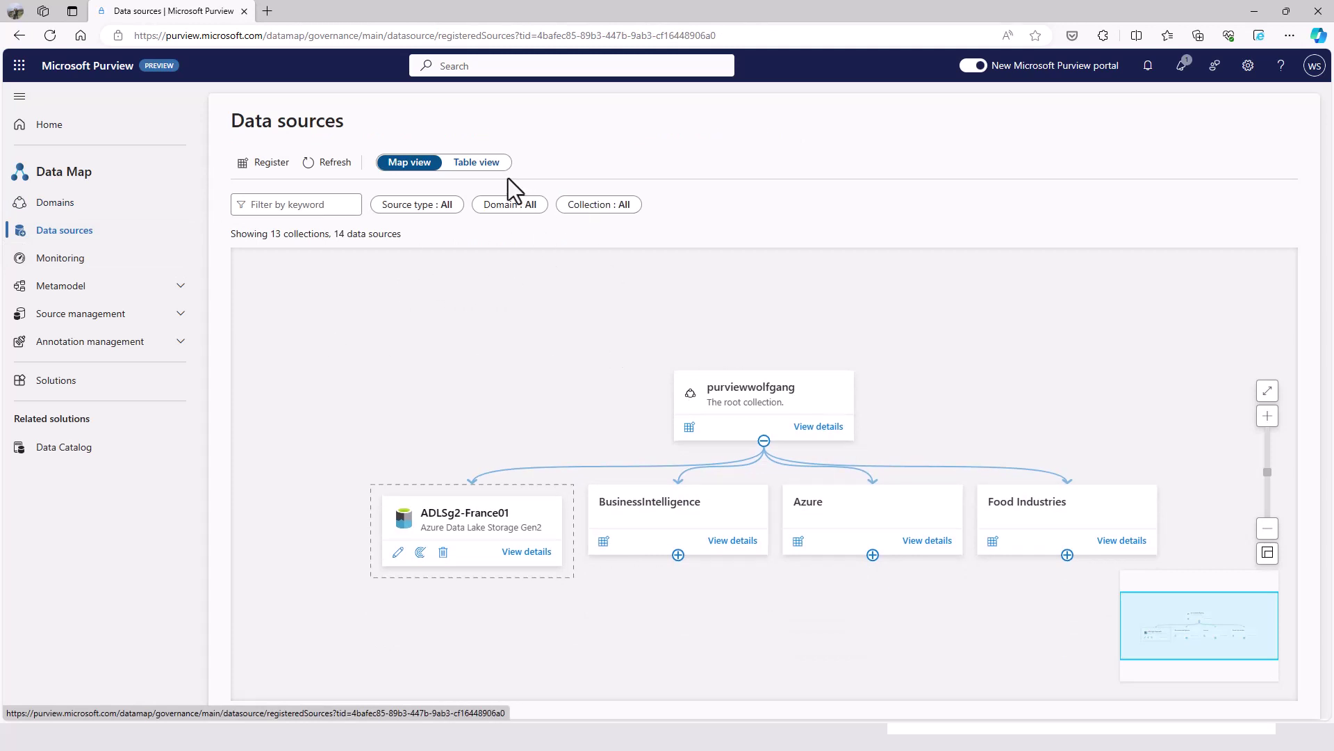
Show the 14 data sources as a table, cancel the Register panel, and expand Source management.
left_click(476, 164)
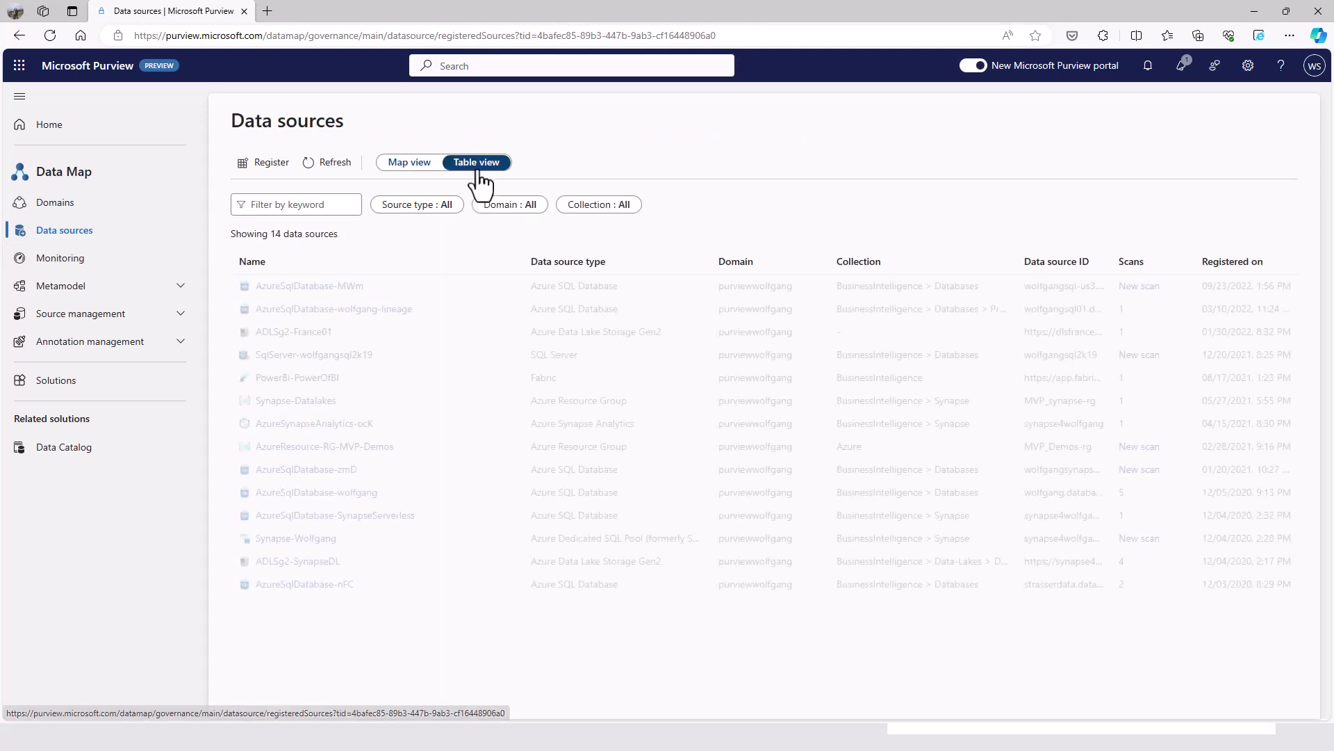
left_click(264, 164)
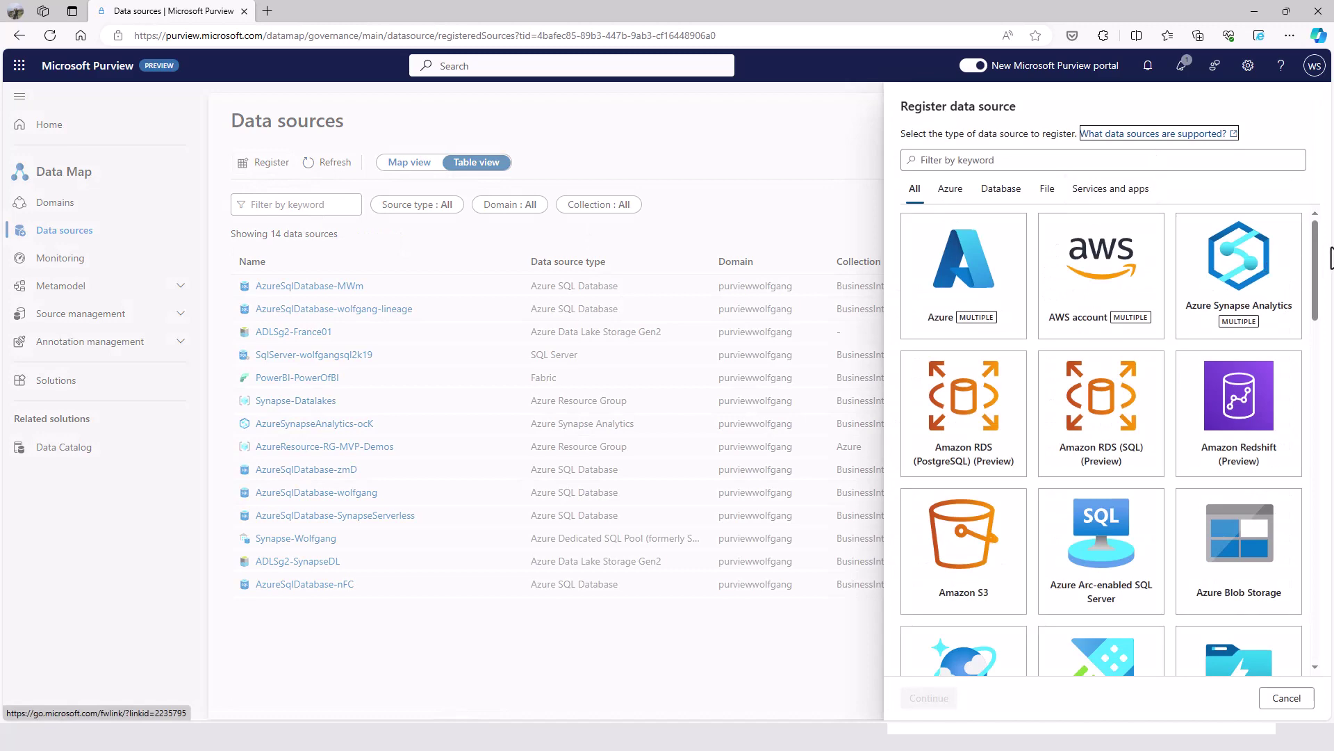
left_click_drag(1319, 254, 1311, 220)
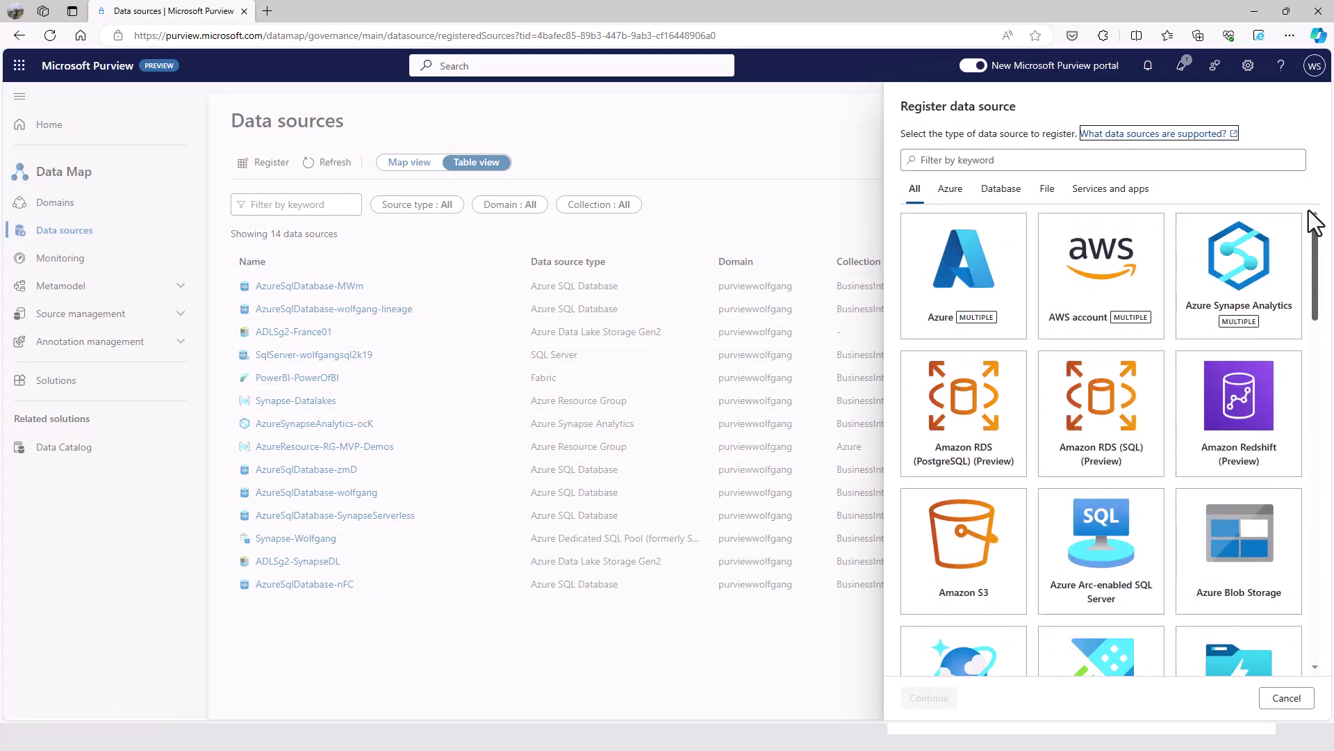
left_click(1287, 698)
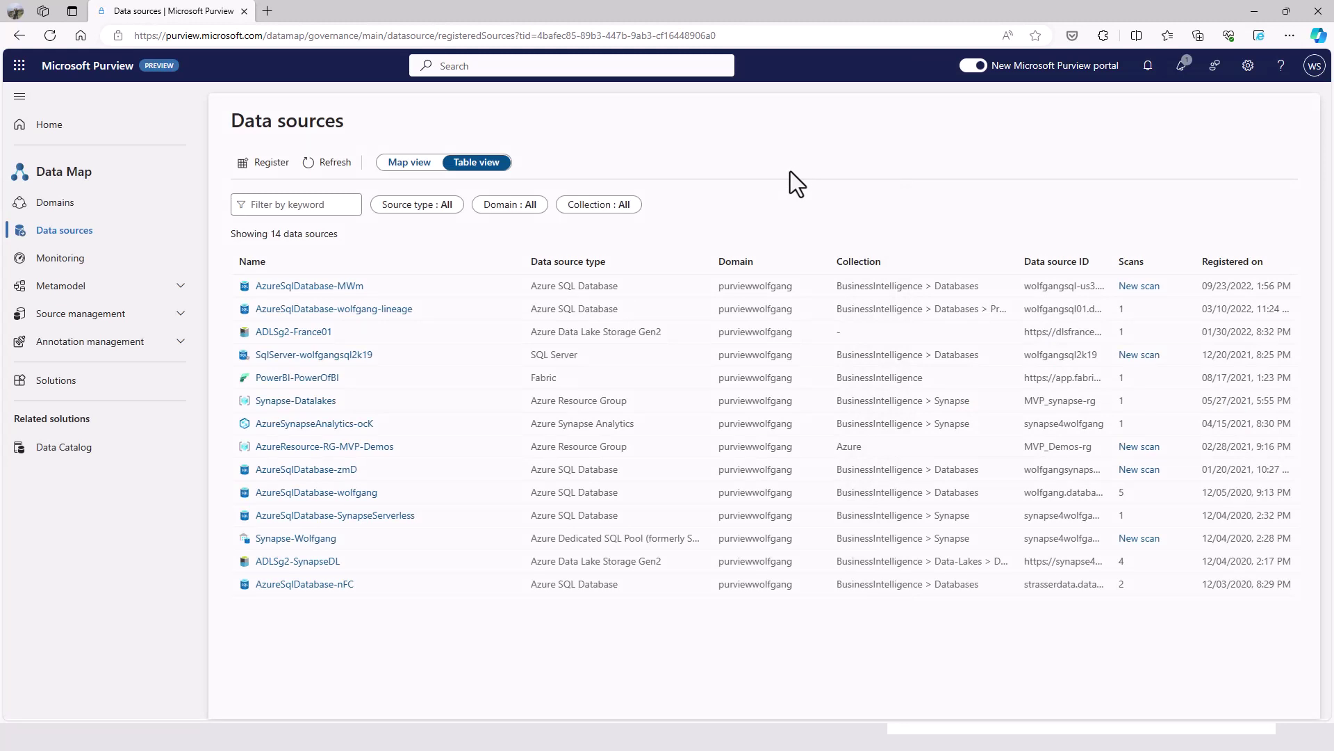
left_click(183, 315)
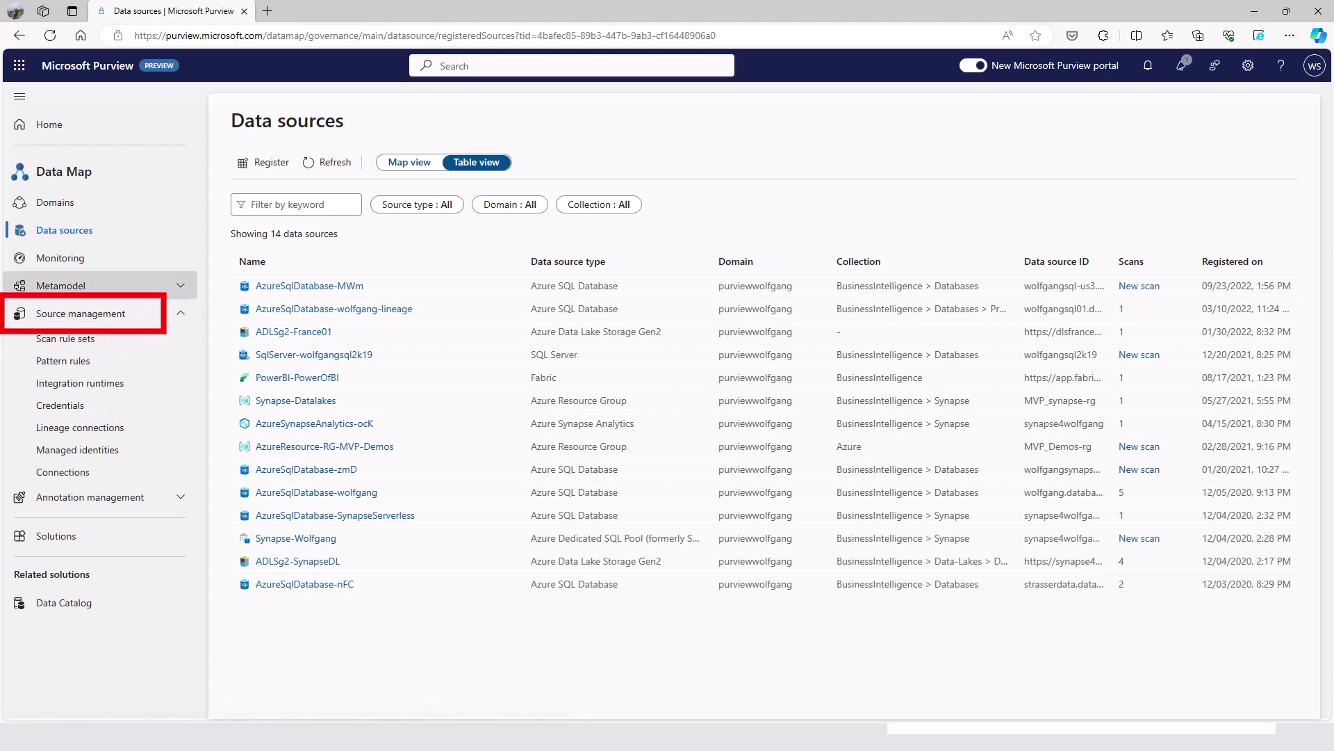
Open Classifications, then Asset types (preview) and Managed attributes under Metamodel.
left_click(179, 498)
left_click(63, 528)
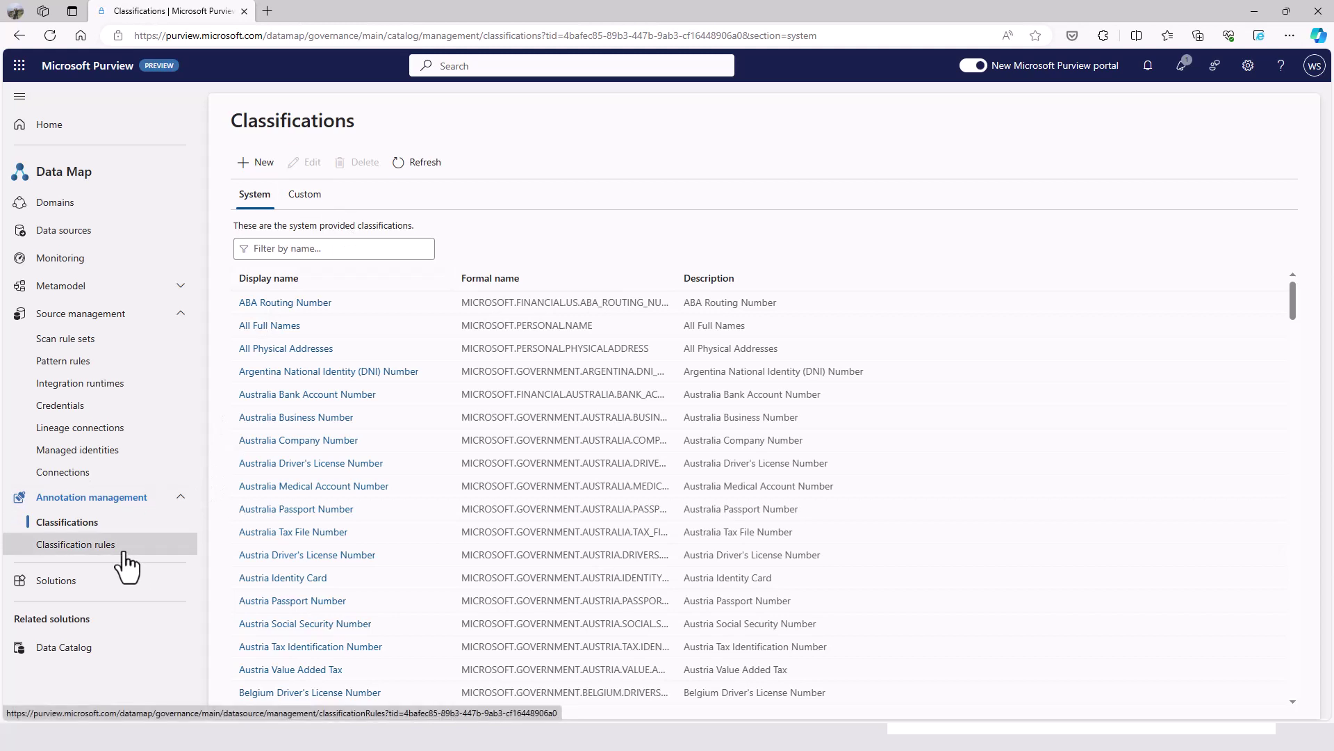
left_click(178, 286)
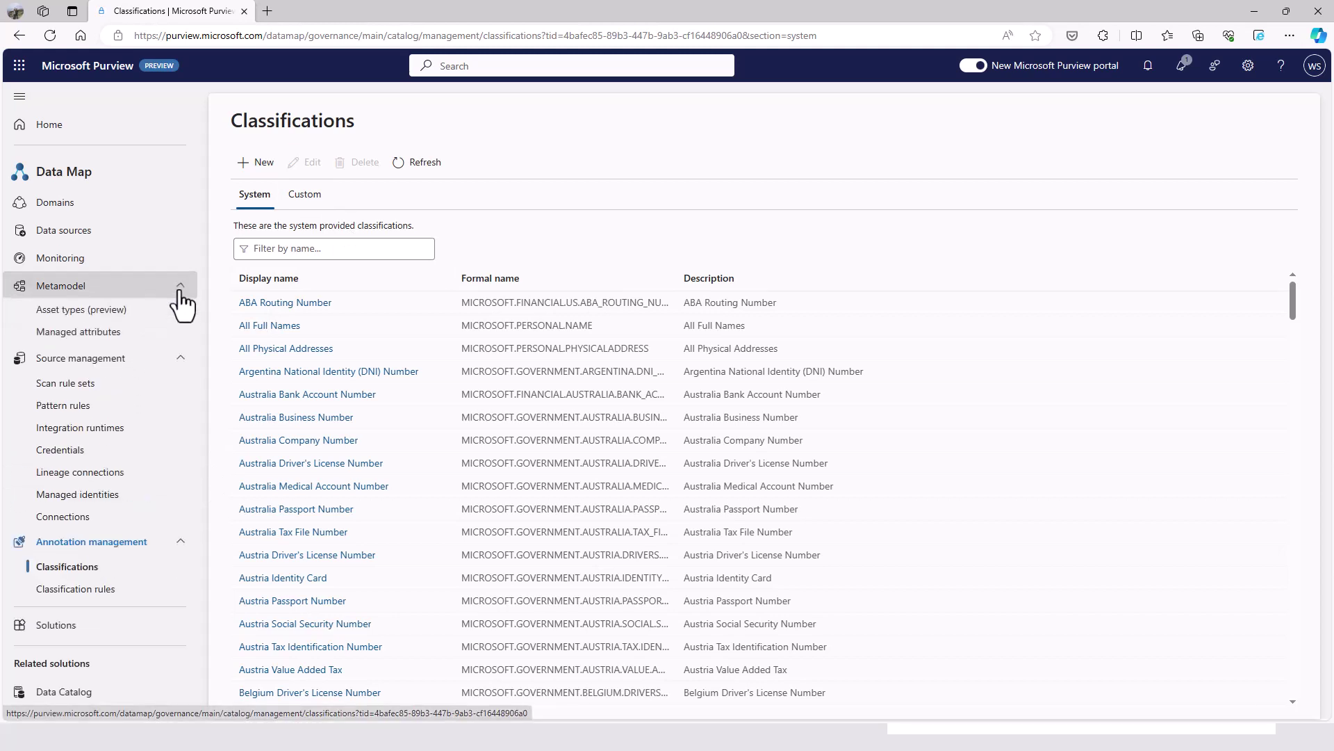
left_click(87, 319)
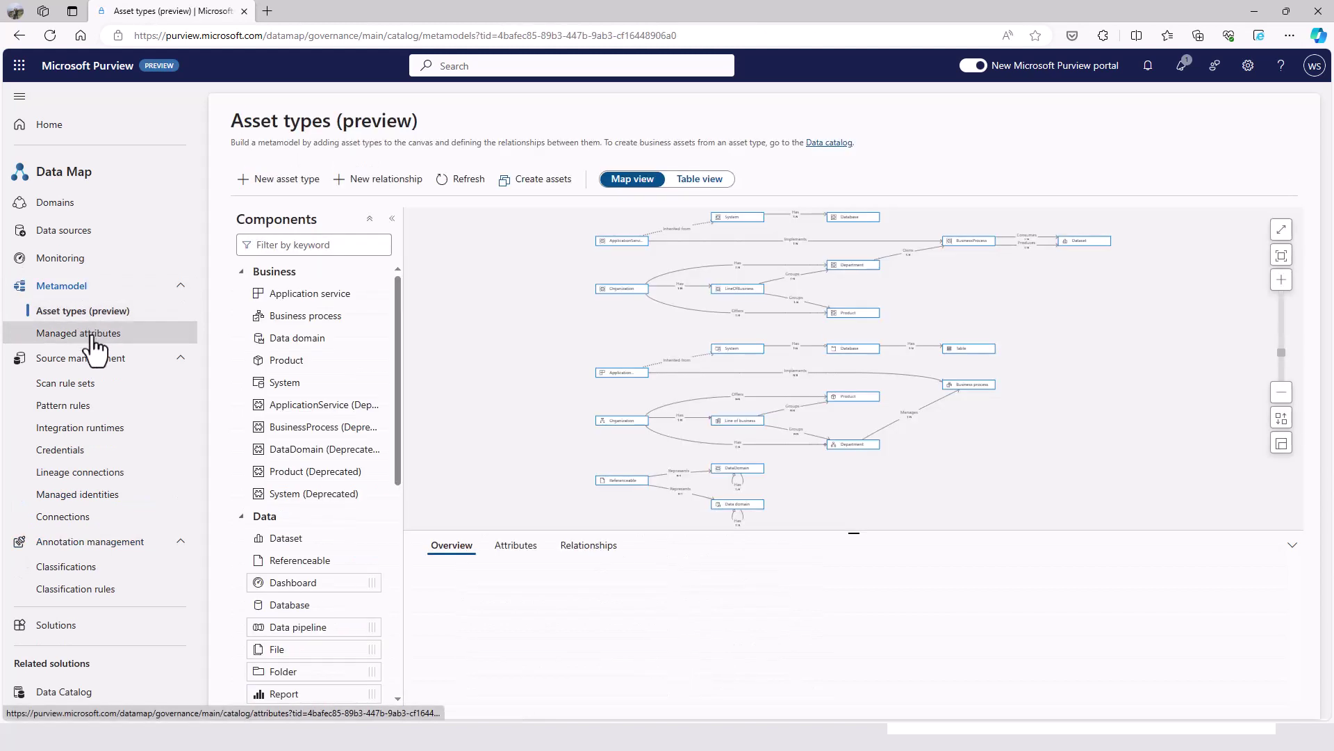
left_click(93, 335)
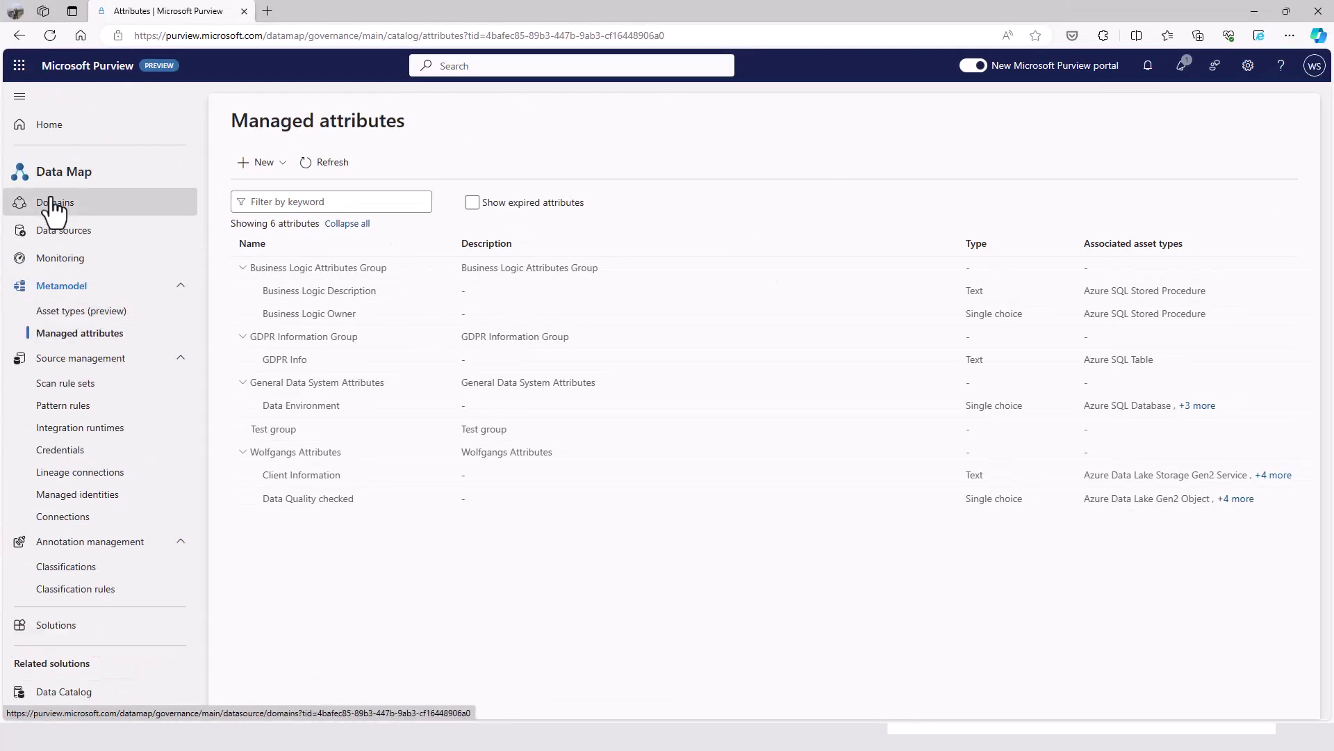
Open the Data Catalog and search it for 'customer'.
left_click(62, 691)
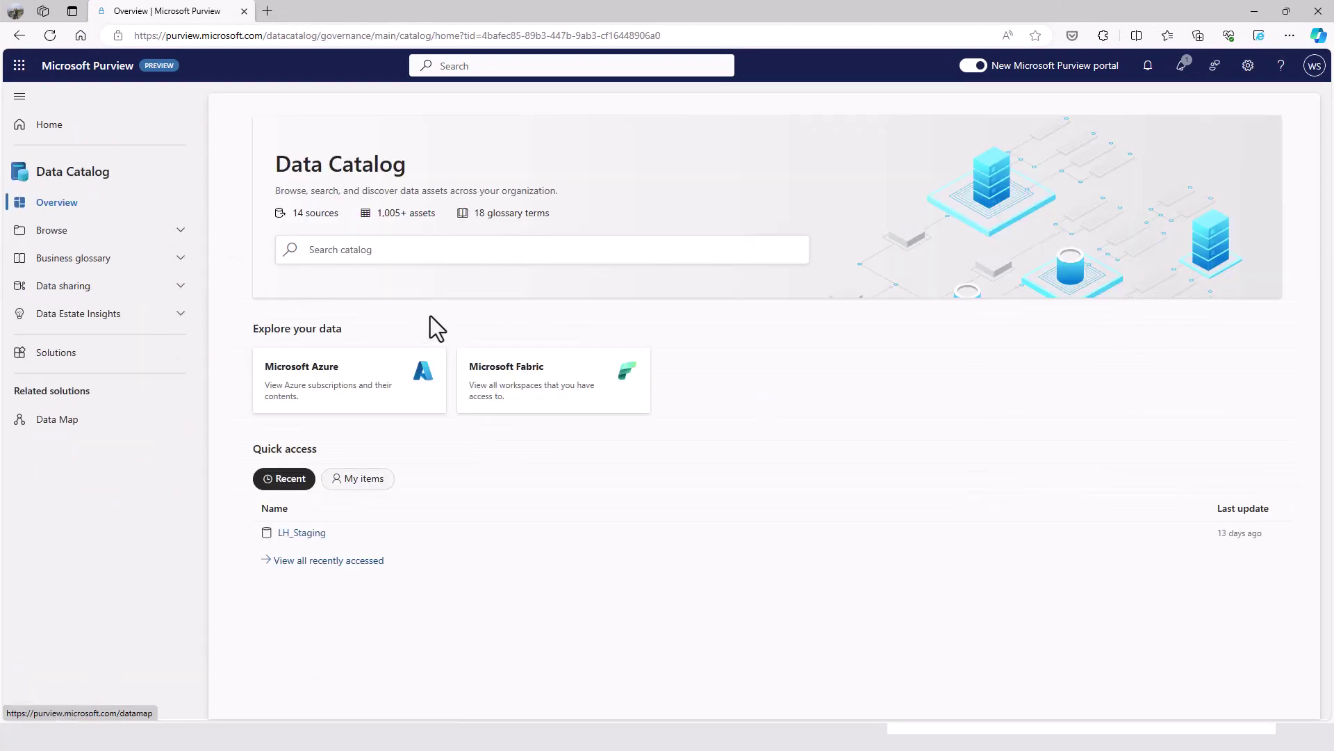
left_click(429, 252)
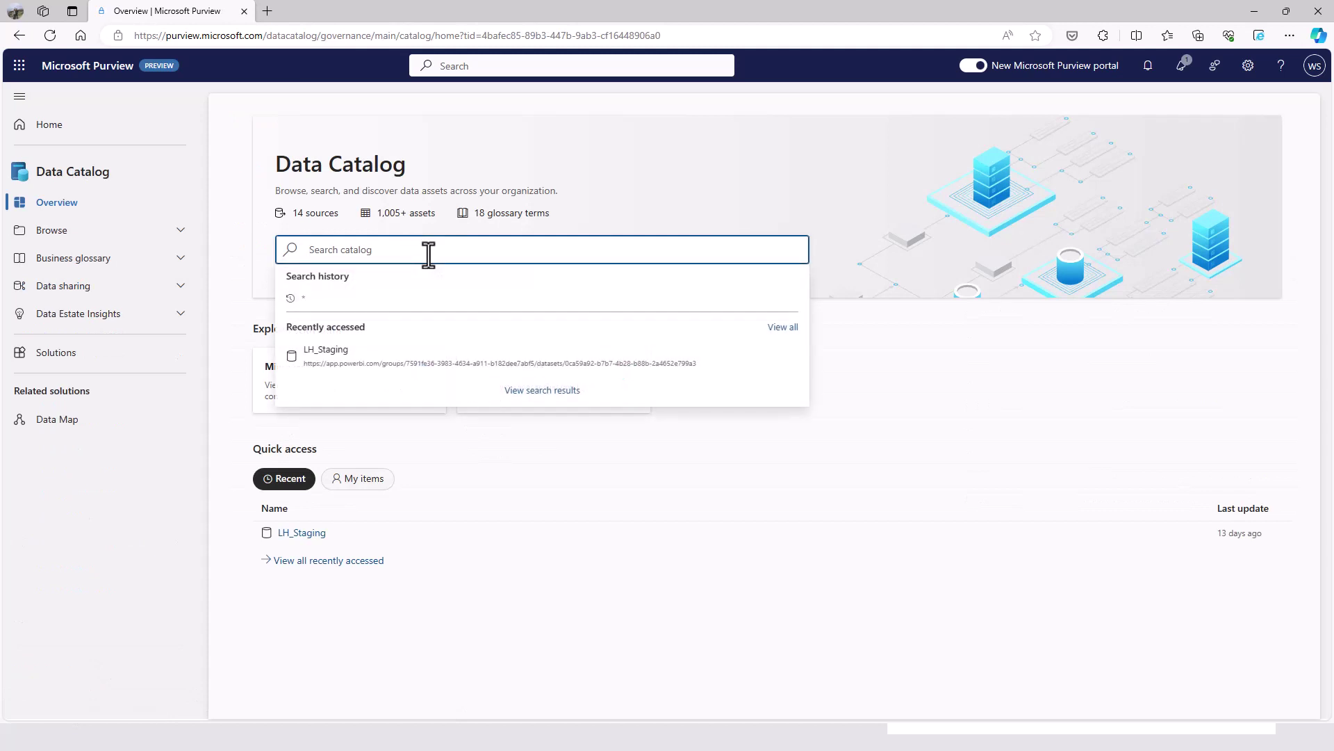
type("custom")
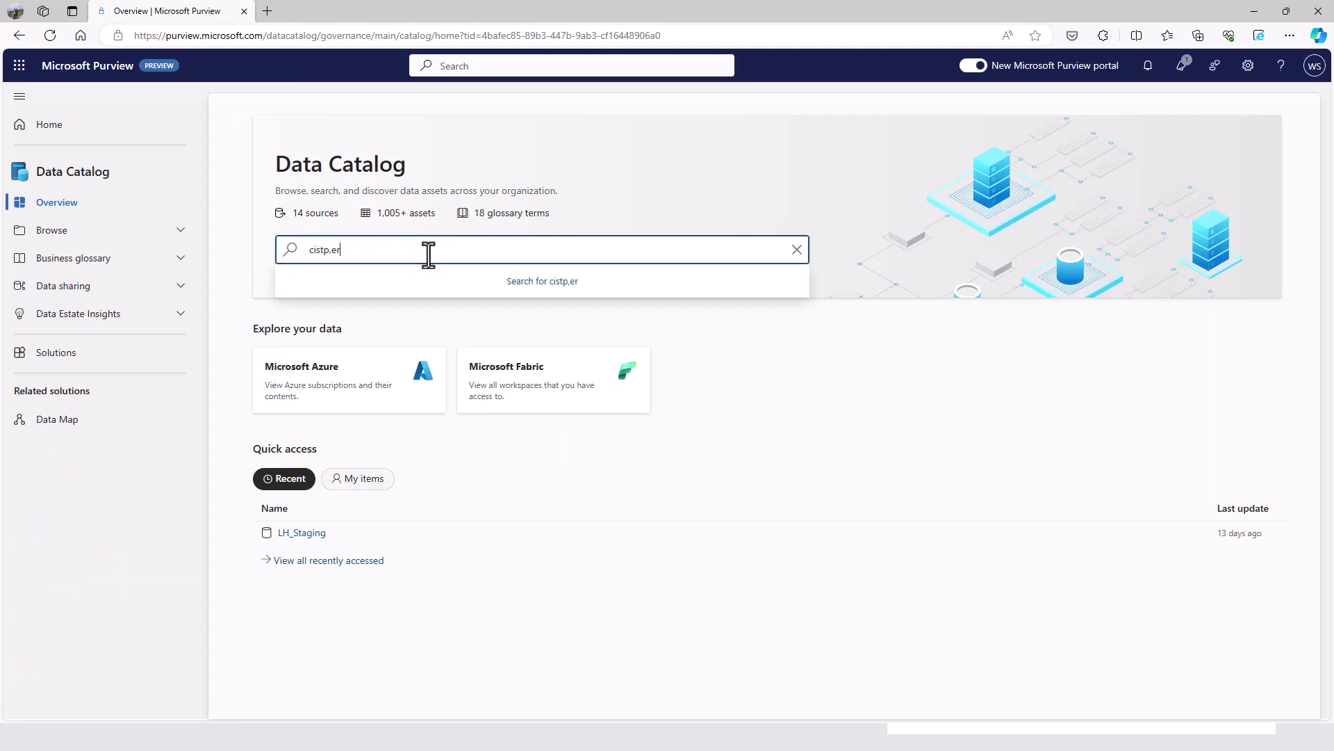
key("BackSpace")
key("BackSpace")
key("BackSpace")
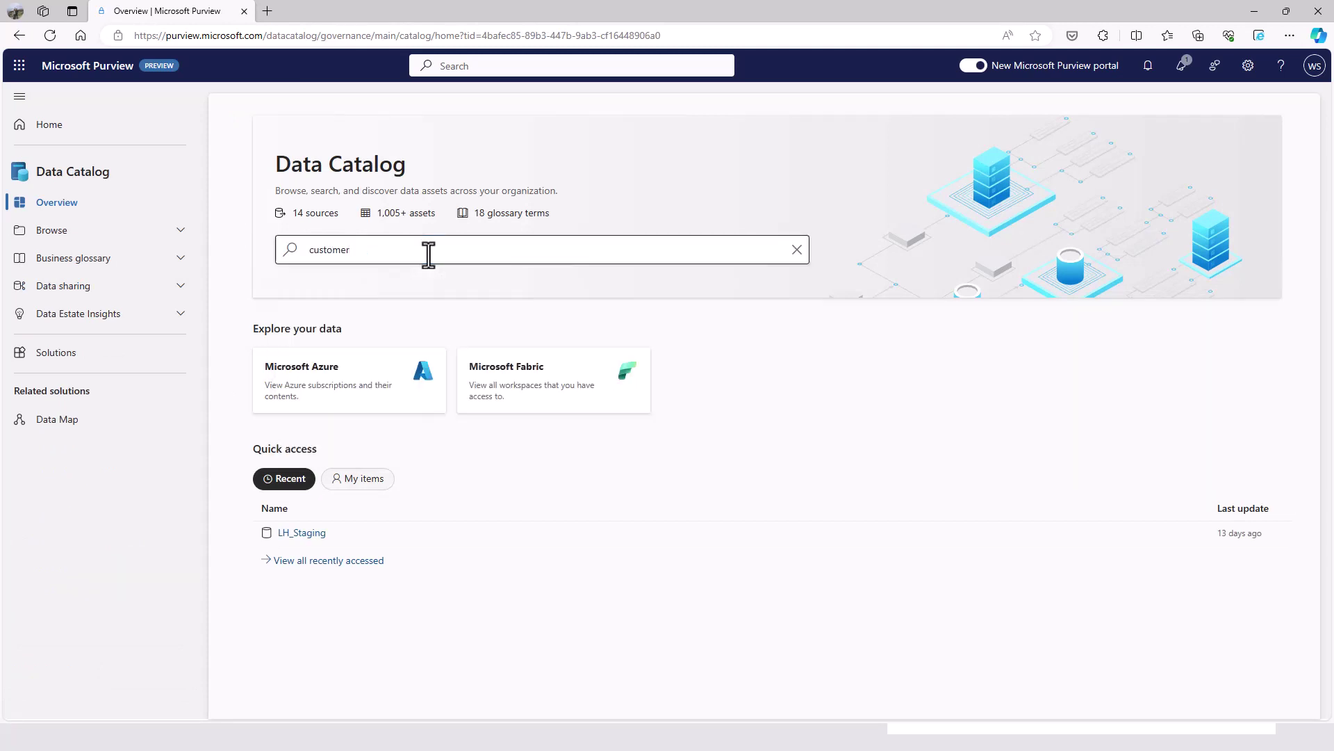
type("mer")
key("Return")
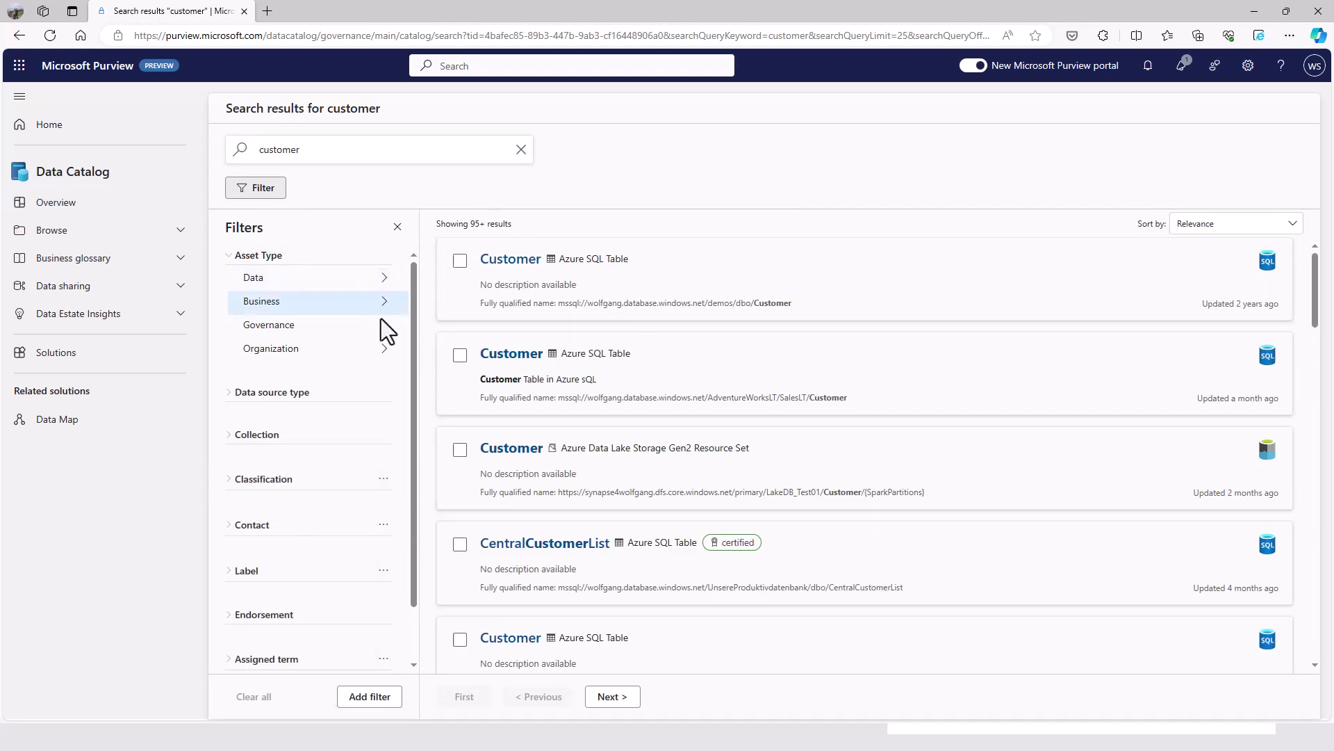
Expand the Data source type filter and browse the Add filter attribute options, such as GDPR Info.
left_click(287, 395)
left_click(376, 706)
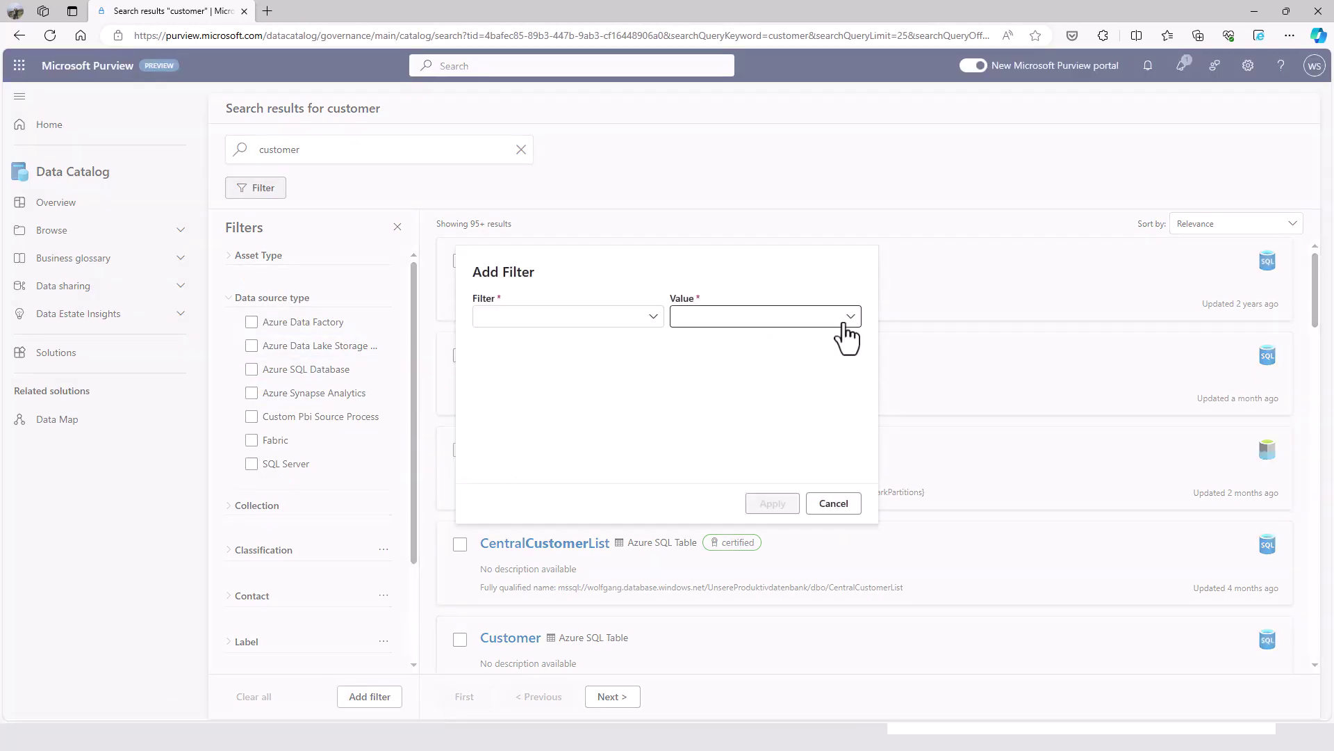
left_click(650, 337)
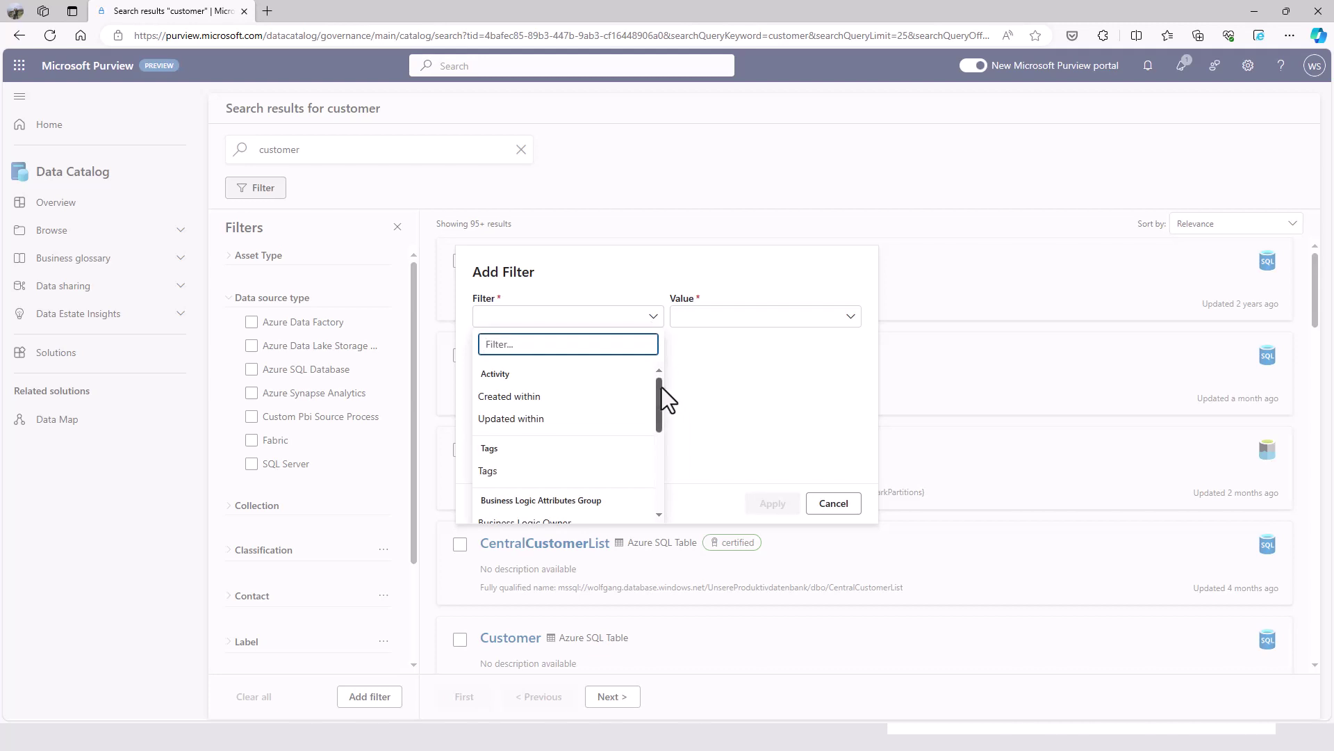
left_click_drag(661, 386, 661, 420)
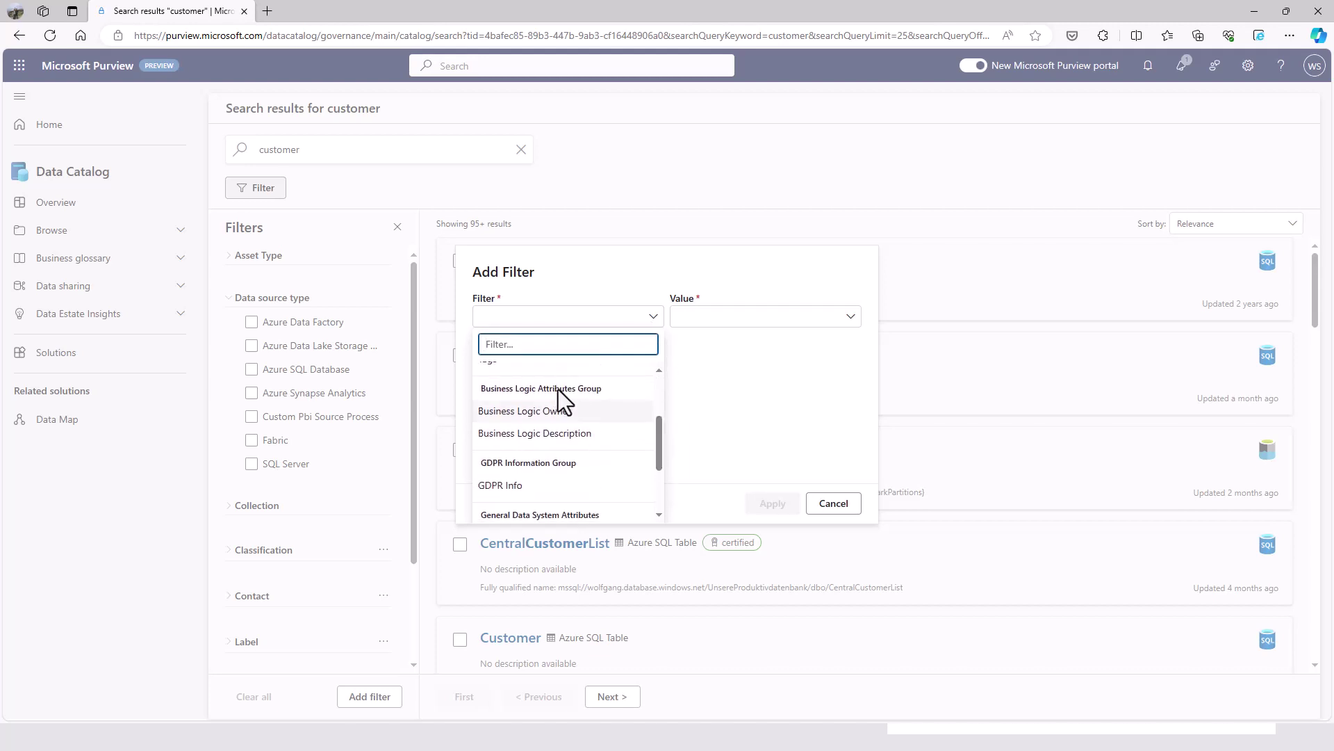
Cancel the new filter and browse the catalog by source types, then by collections.
left_click(827, 504)
left_click(828, 505)
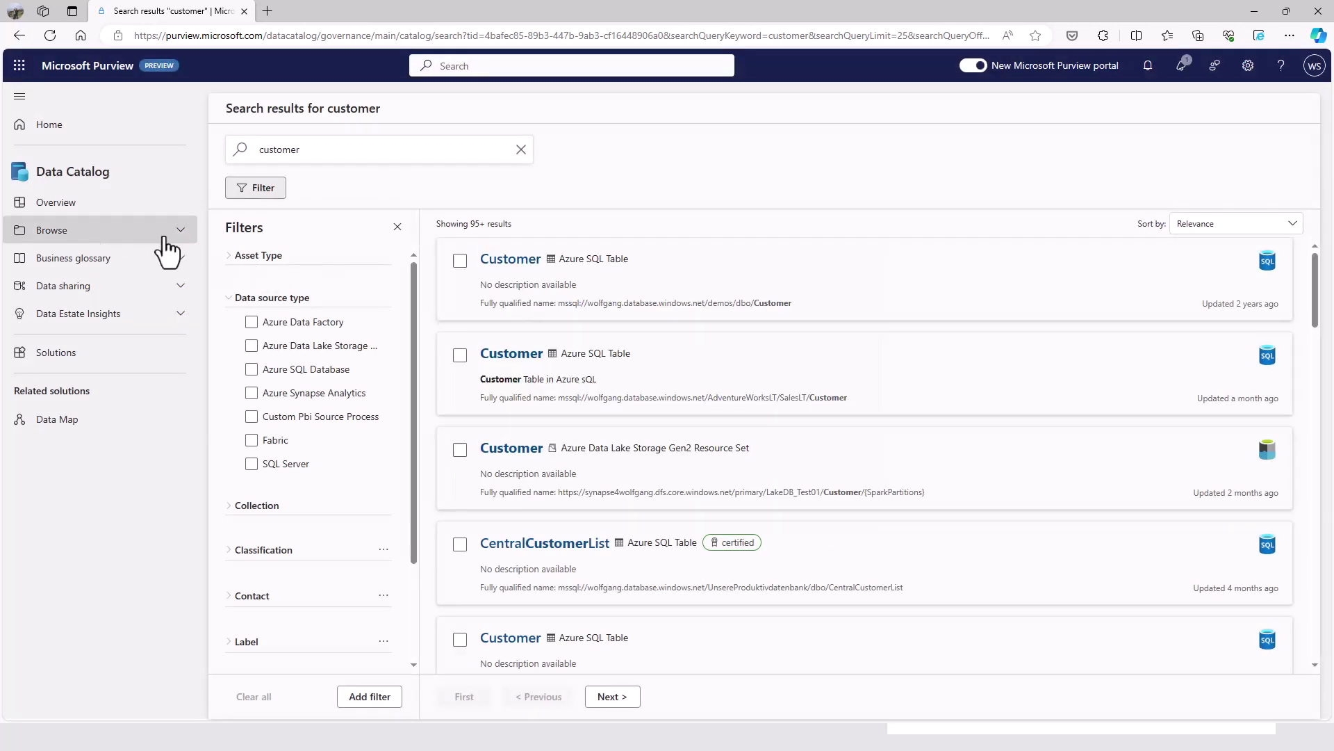
left_click(182, 232)
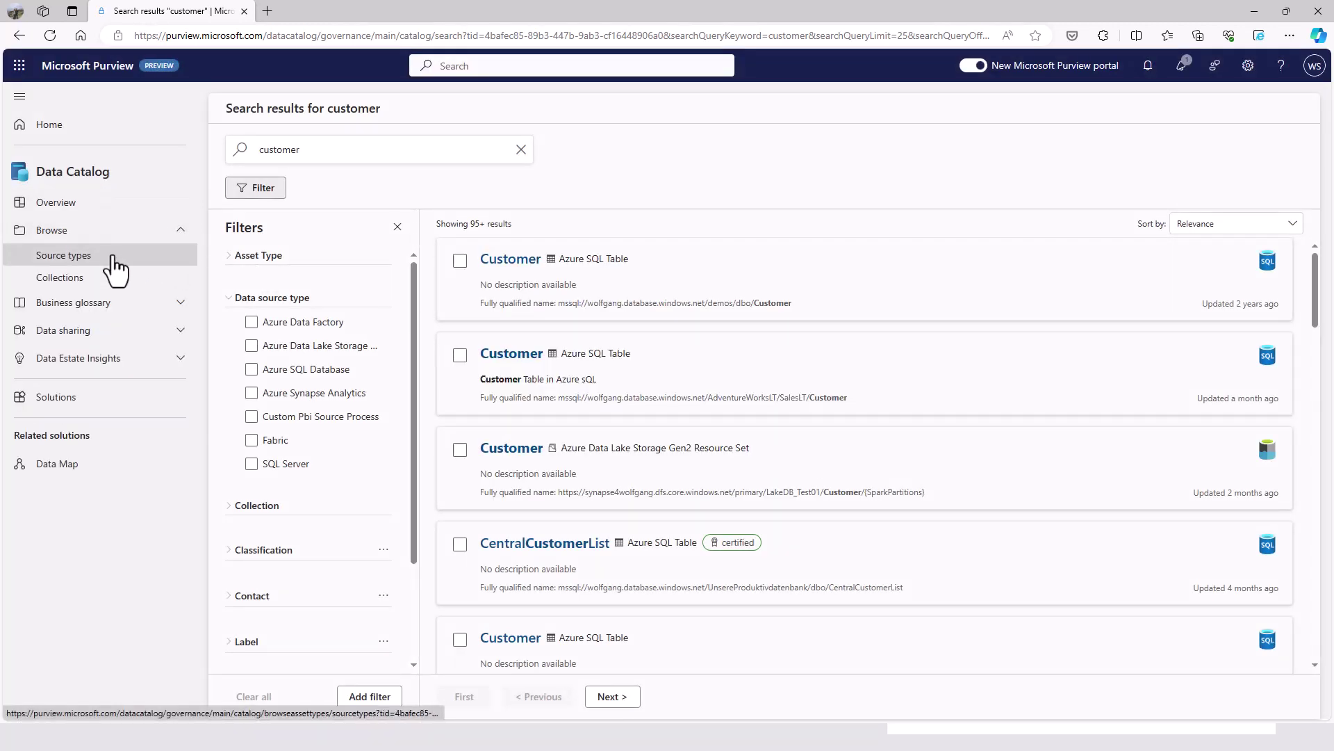
left_click(114, 269)
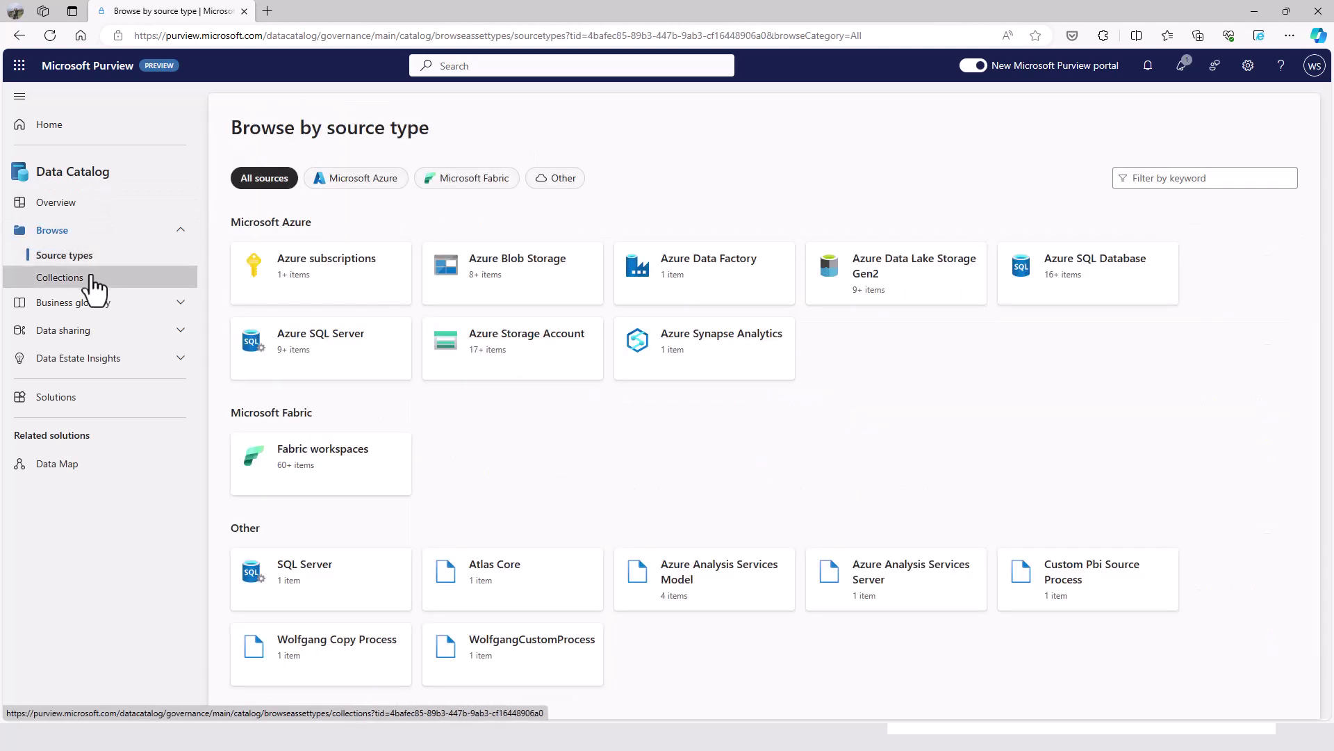
left_click(91, 279)
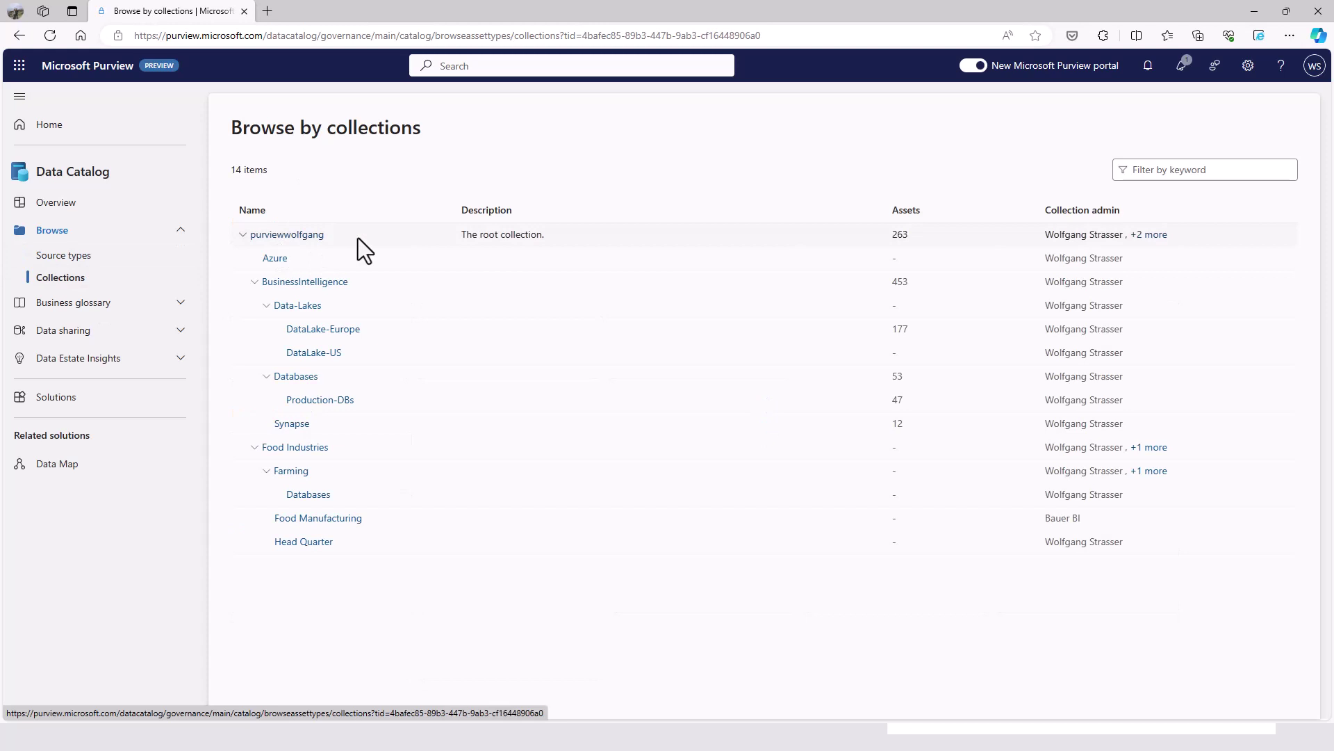
Expand Business glossary and open Product Glossary's overview with its single term.
left_click(185, 311)
left_click(104, 332)
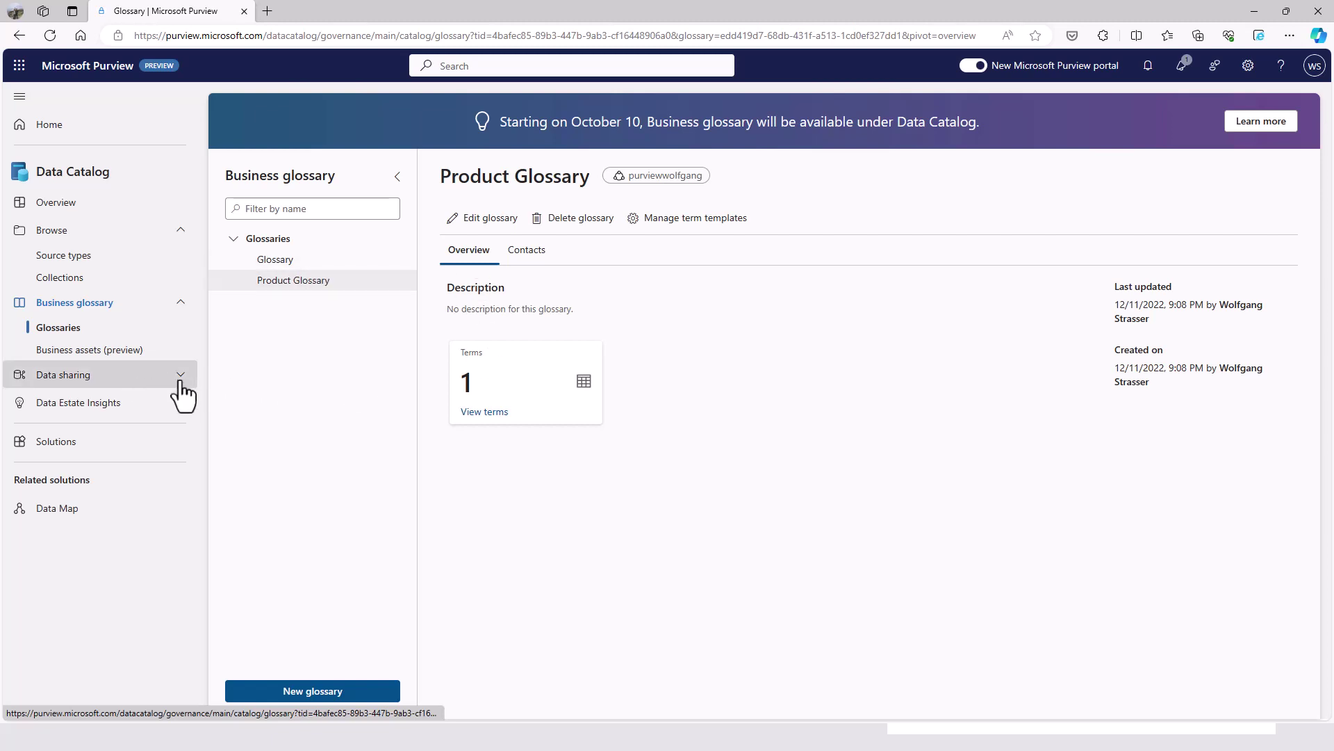
Go via Solutions to the Settings card under Platform to view the account overview.
left_click(120, 442)
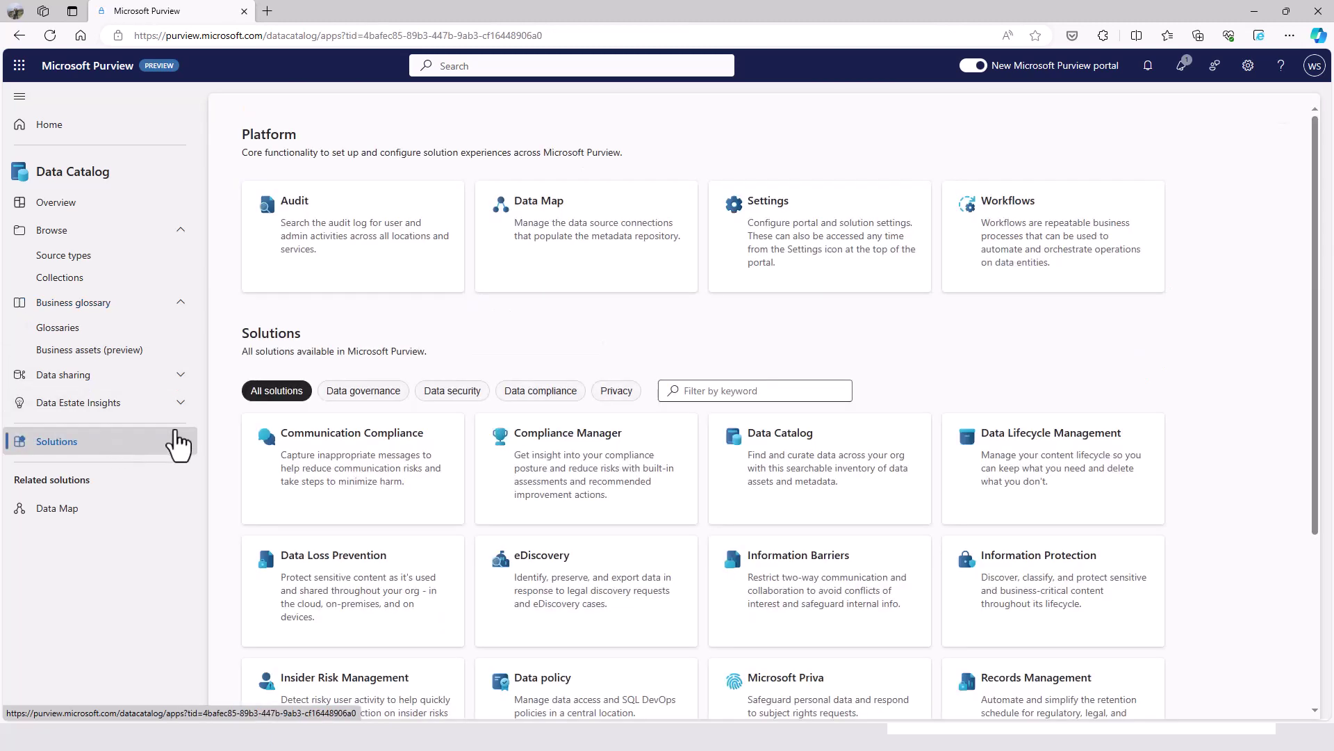
left_click(814, 241)
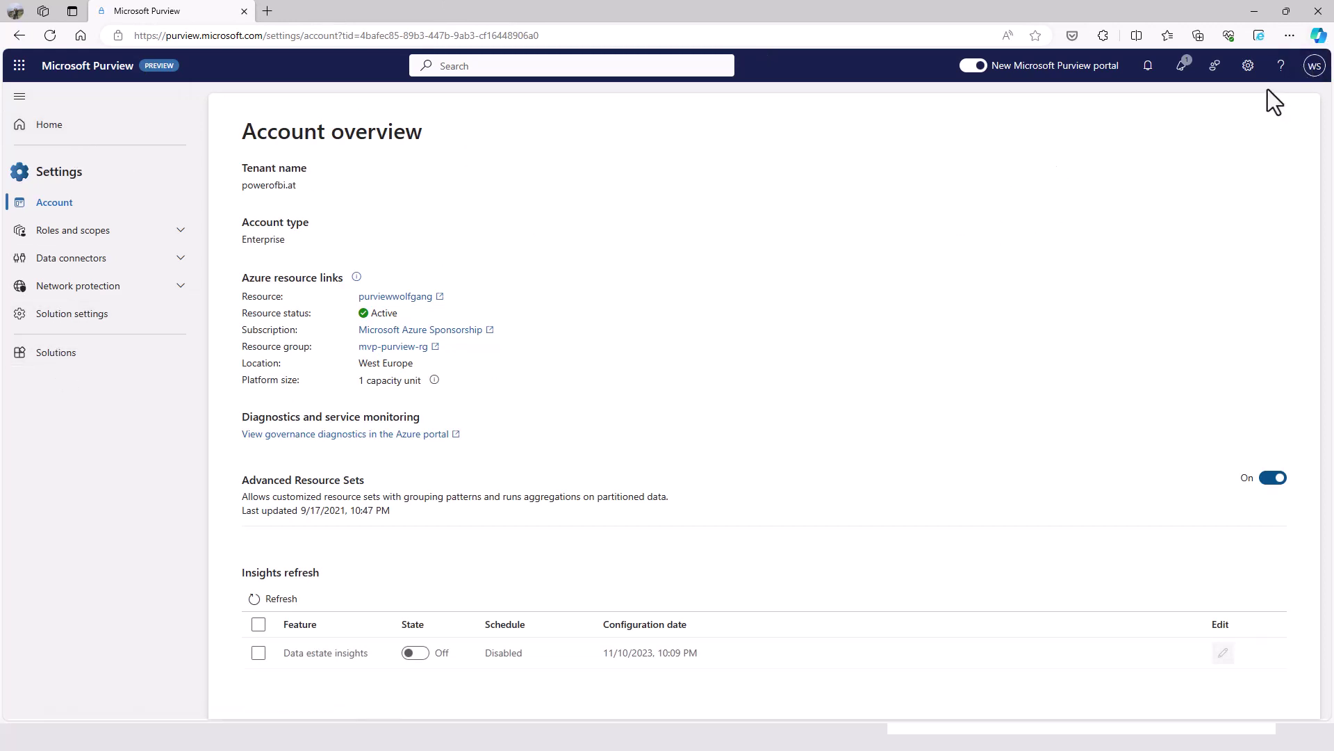
left_click(1248, 67)
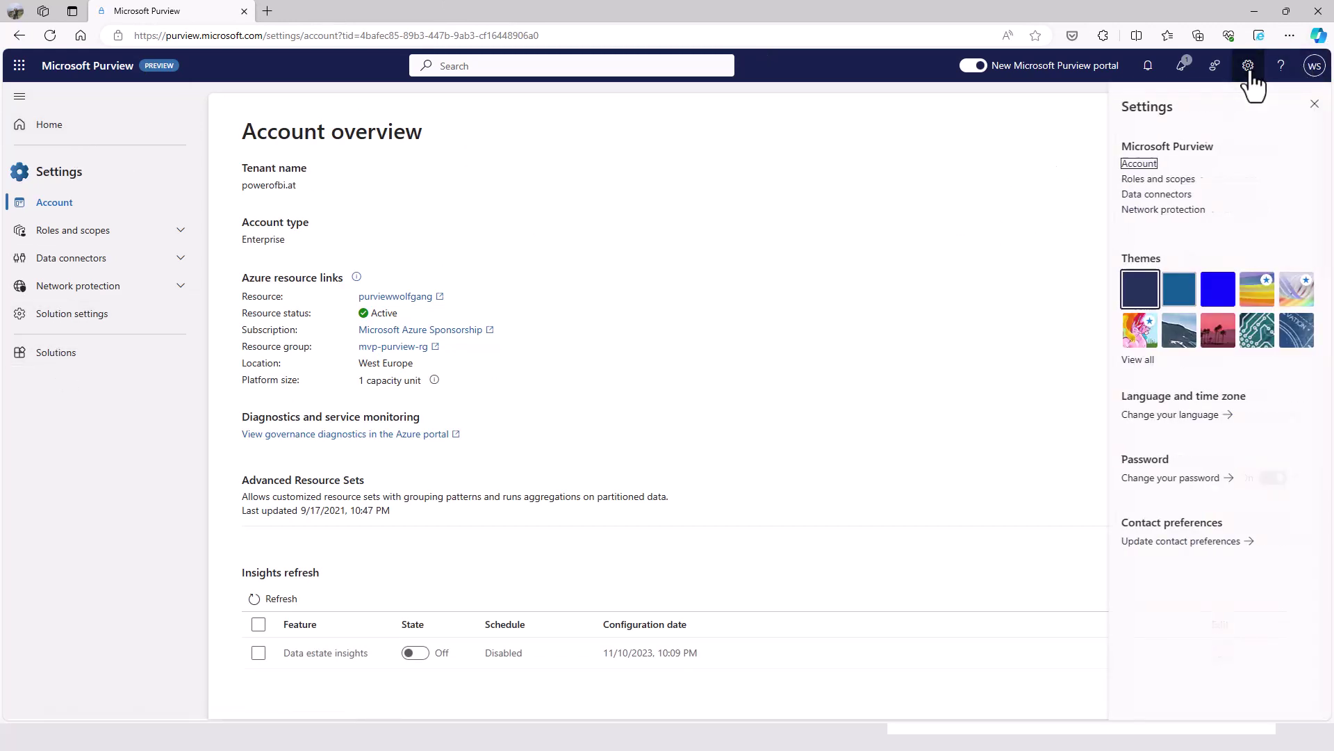
left_click(1140, 167)
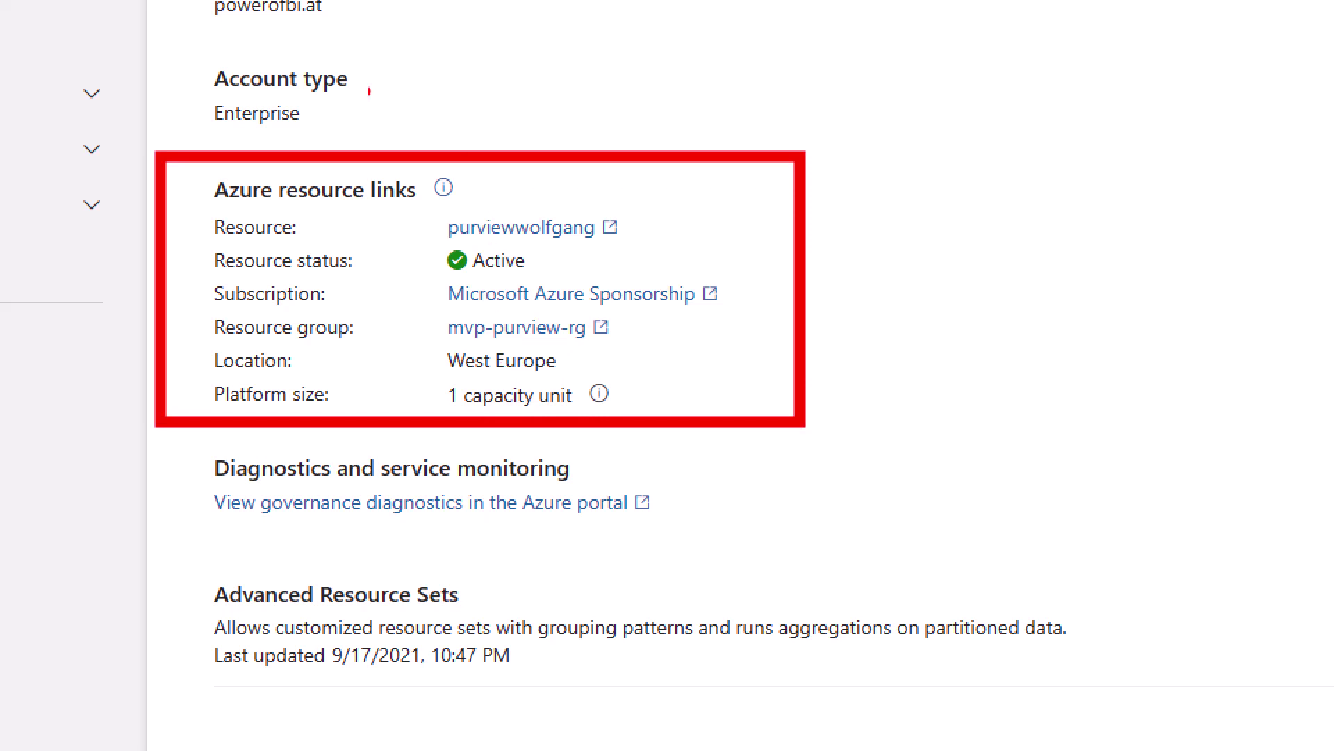
mouse_move(255, 50)
left_mouse_down()
mouse_move(174, 109)
mouse_move(410, 101)
mouse_move(223, 33)
left_mouse_up()
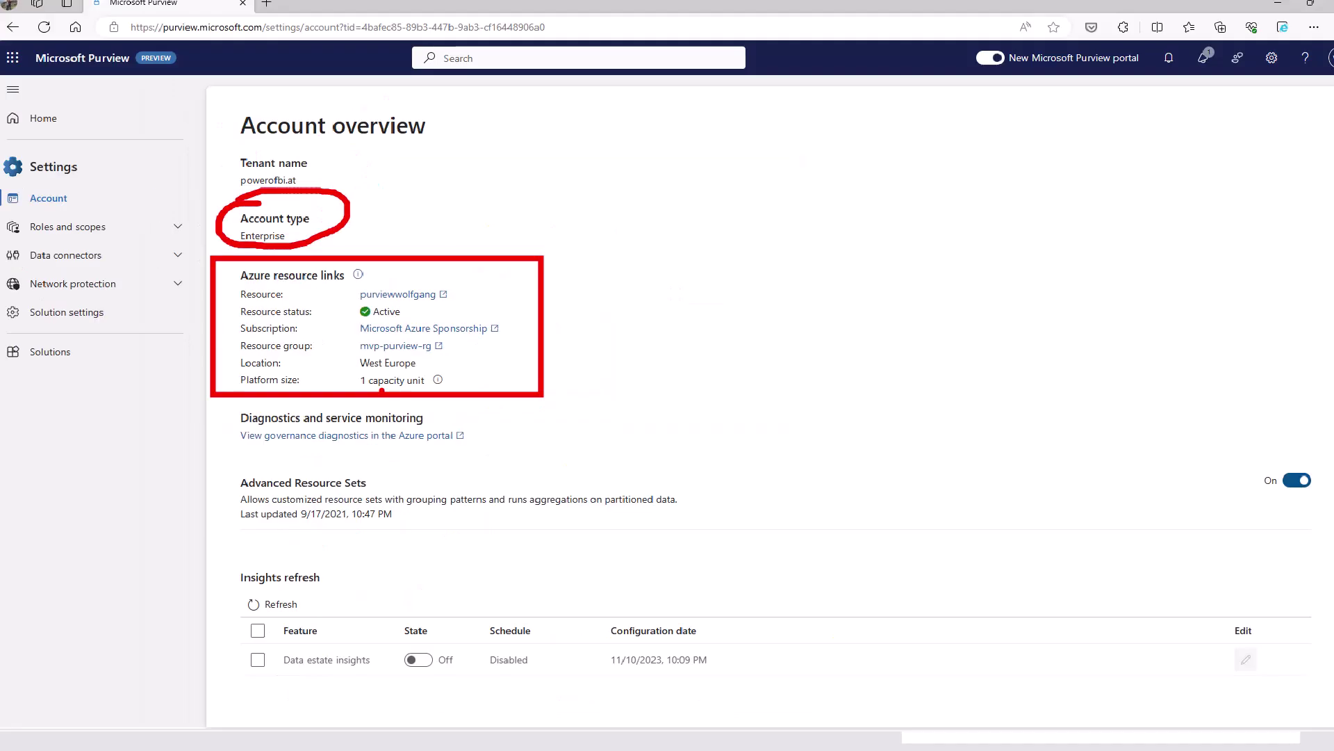
View the All connectors list under Data connectors, then go back to Solutions.
left_click(147, 260)
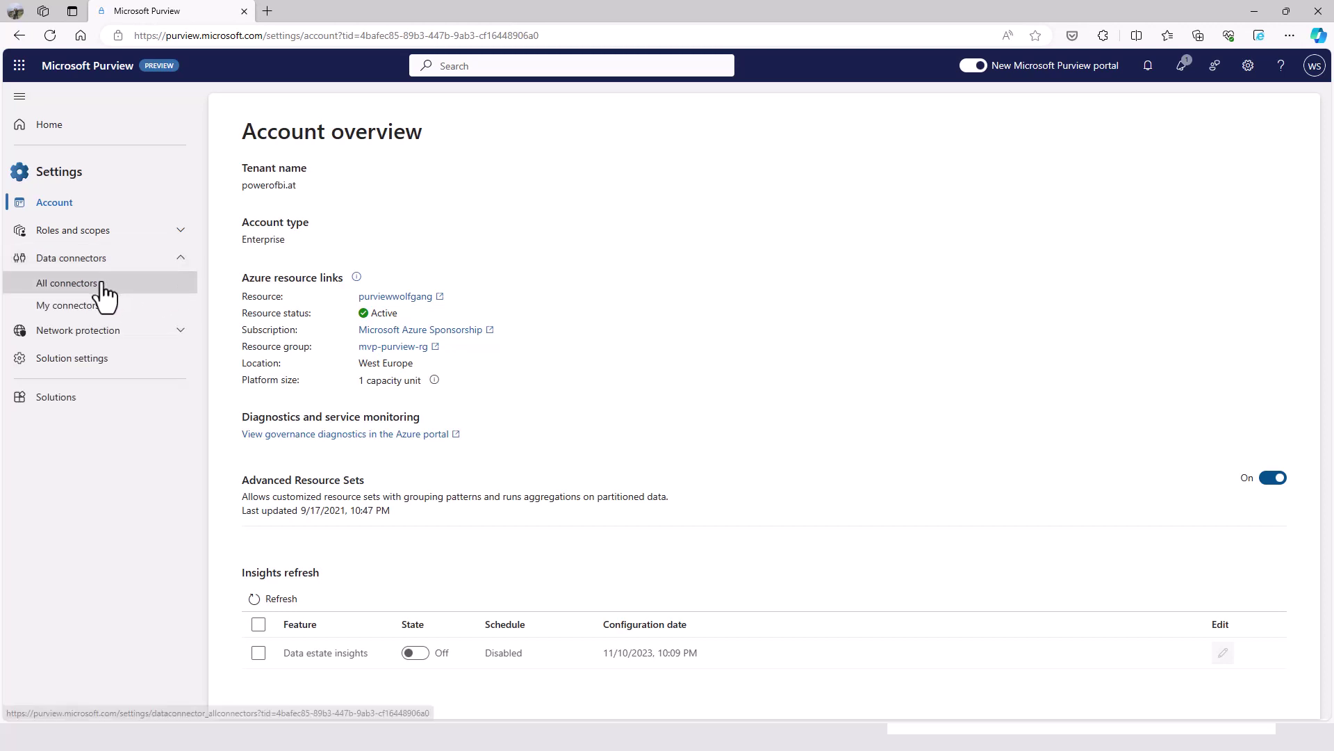
left_click(105, 283)
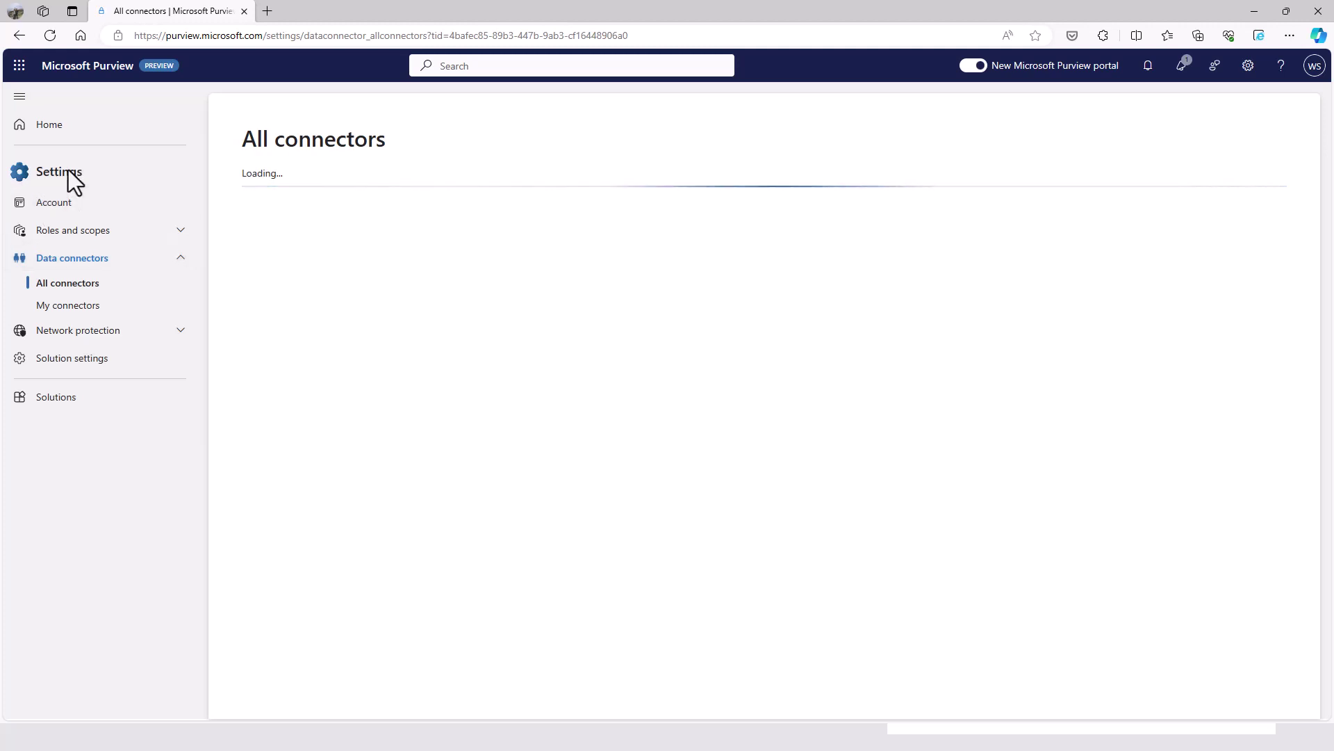
left_click(58, 397)
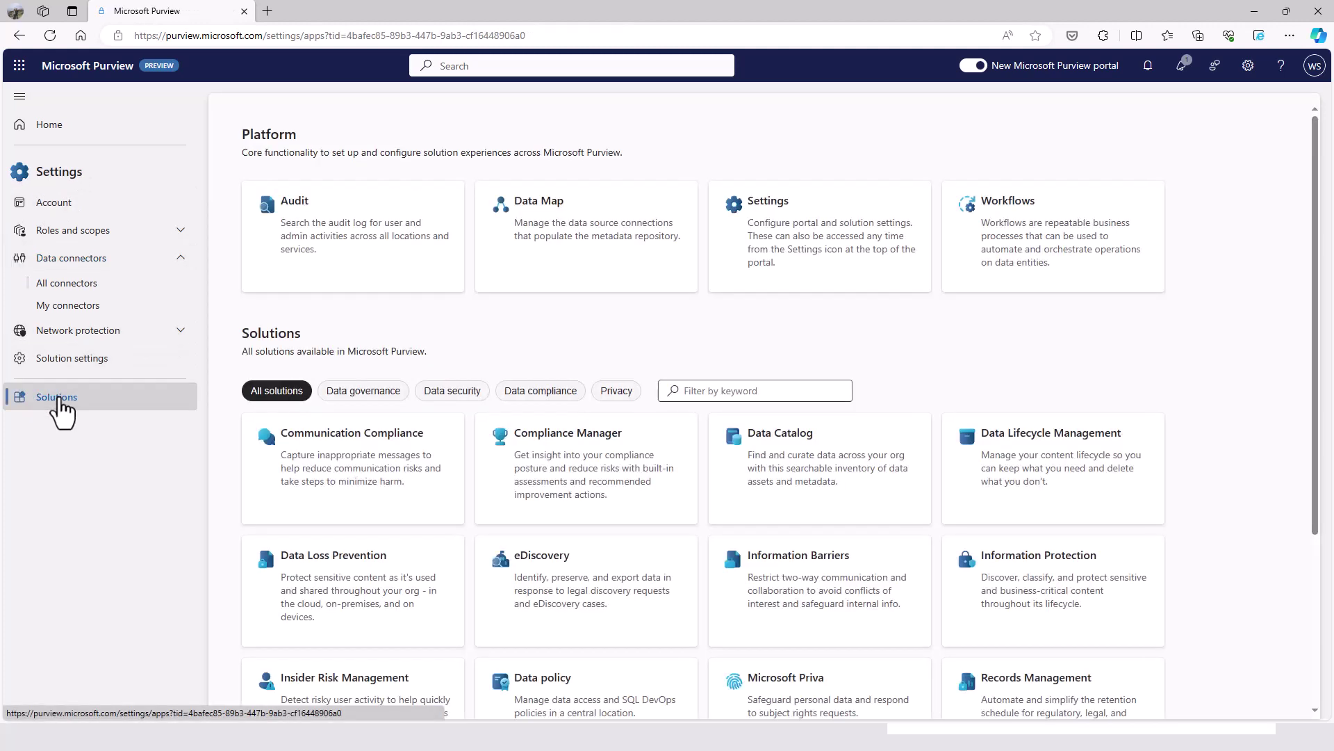
Open Workflows, select the Create glossary term workflow, and view its workflow runs.
left_click(1006, 240)
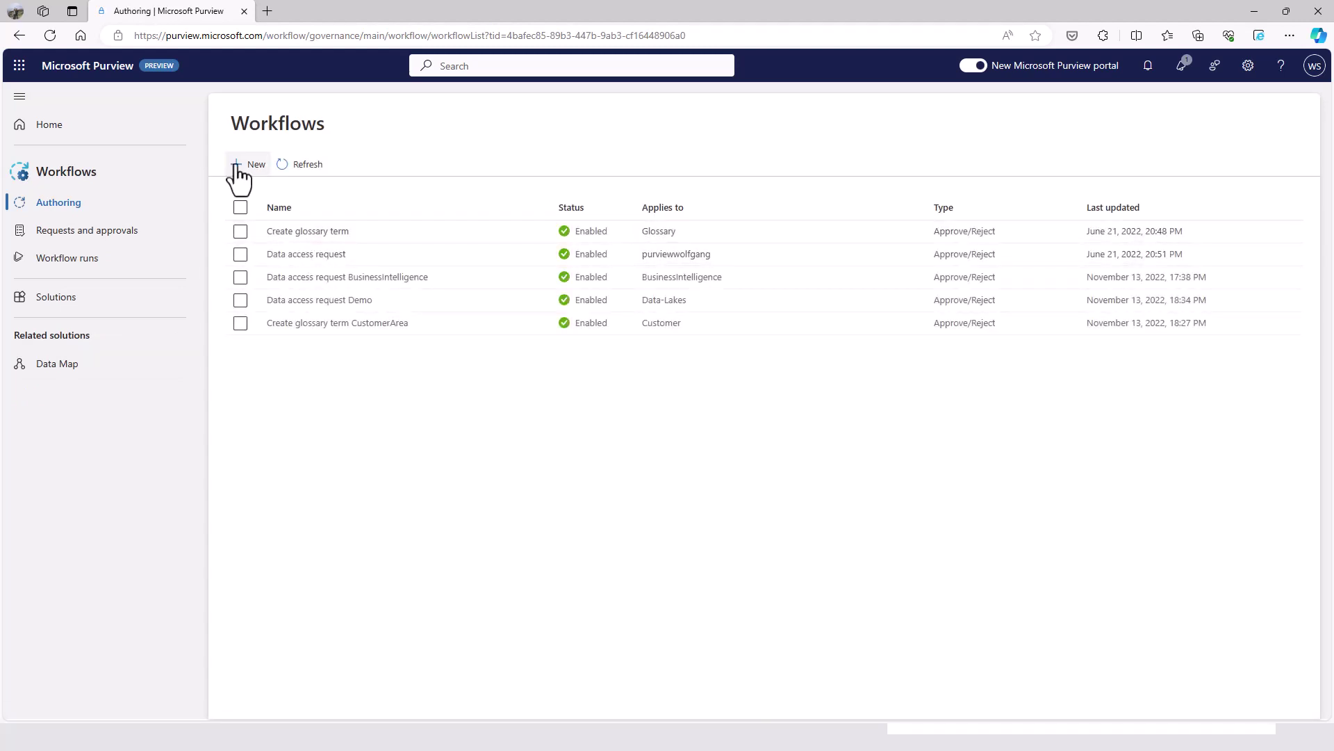
left_click(237, 232)
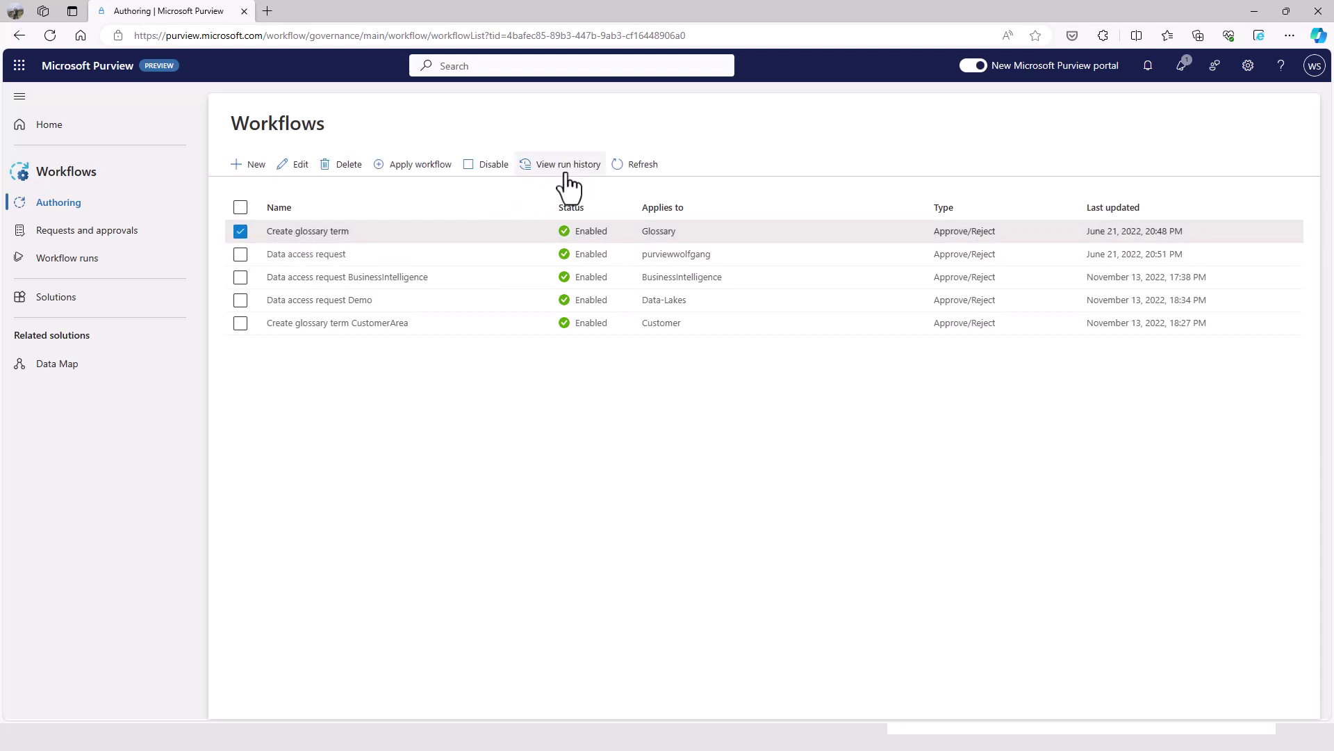
left_click(77, 258)
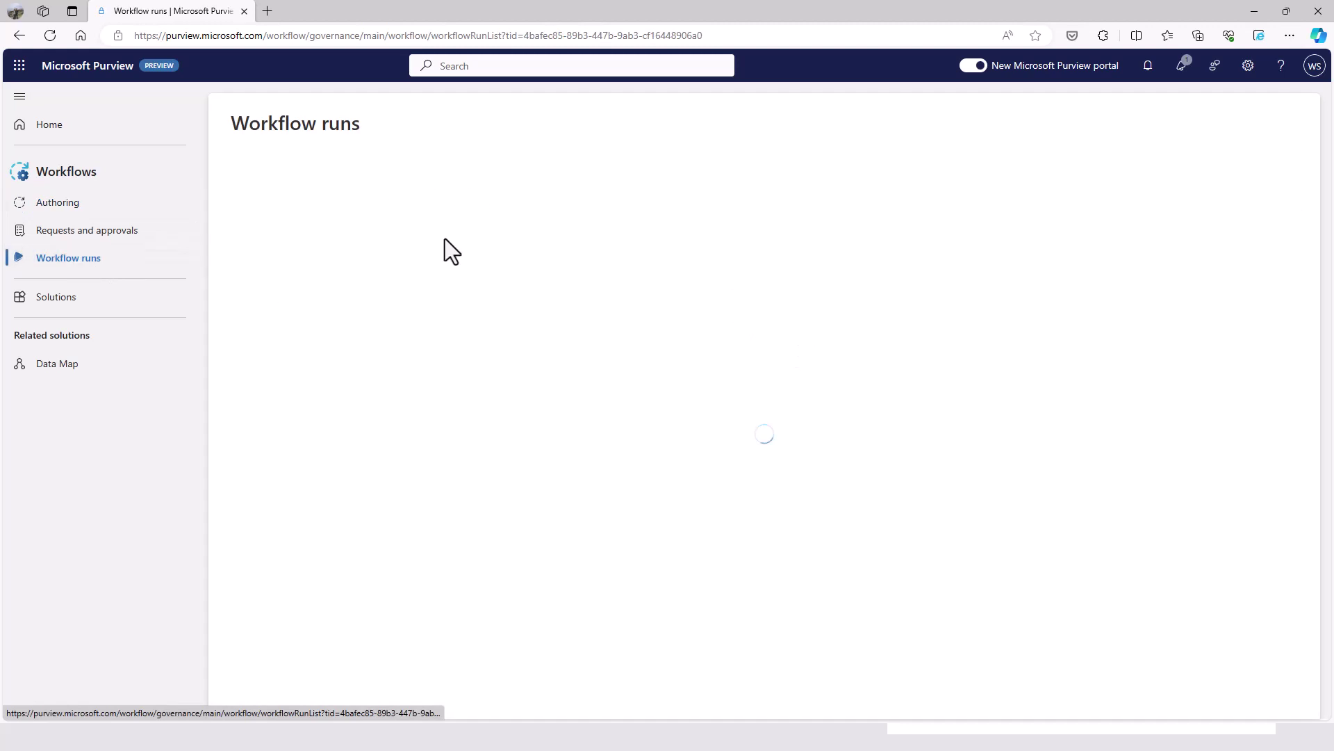
Show the History tab of Requests and approvals, which lists no requests.
left_click(89, 234)
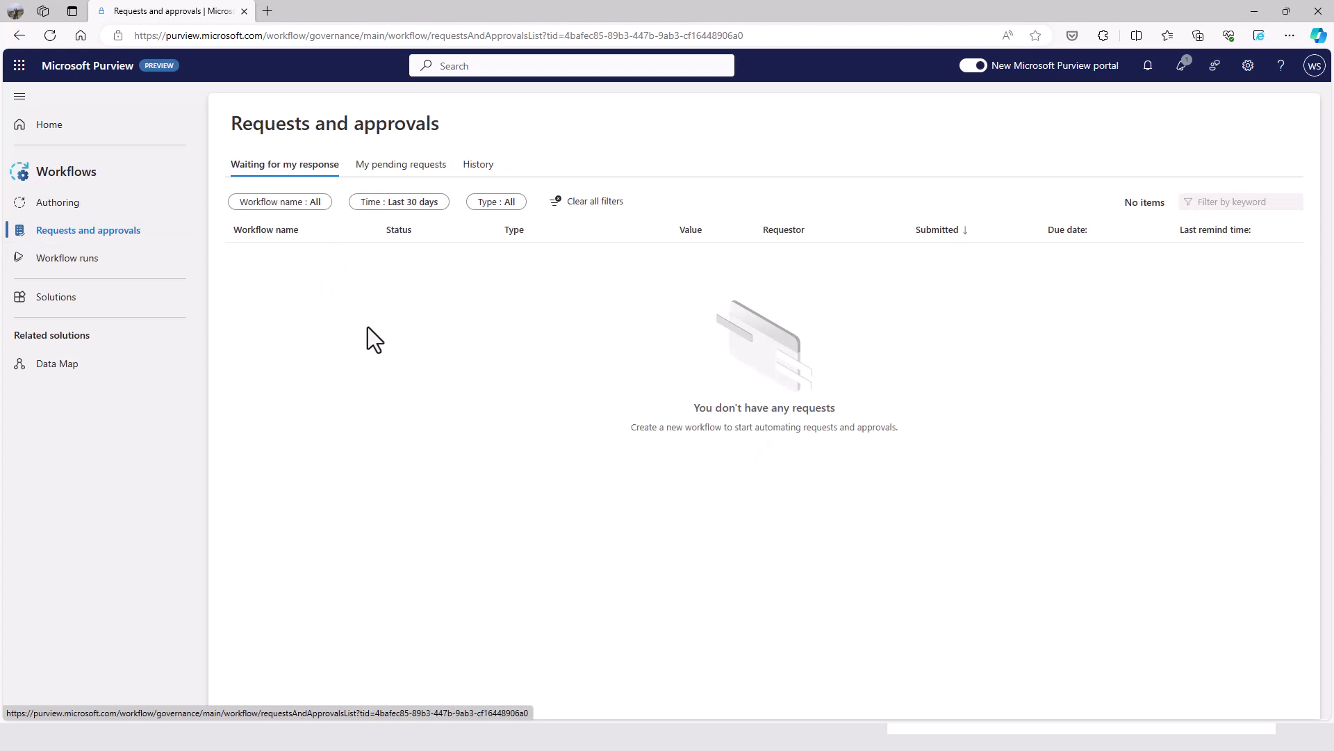
left_click(481, 165)
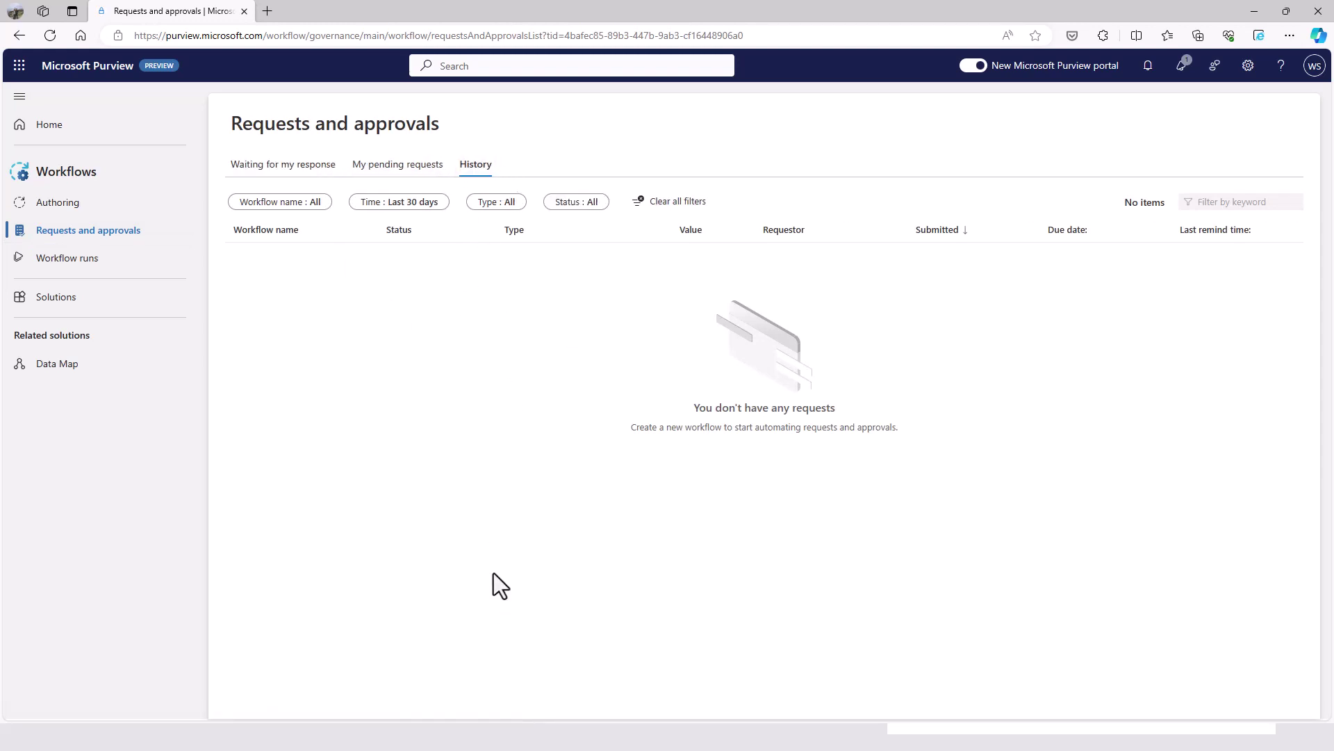
Go back to the Home page and close the Explore all solutions popup.
left_click(43, 127)
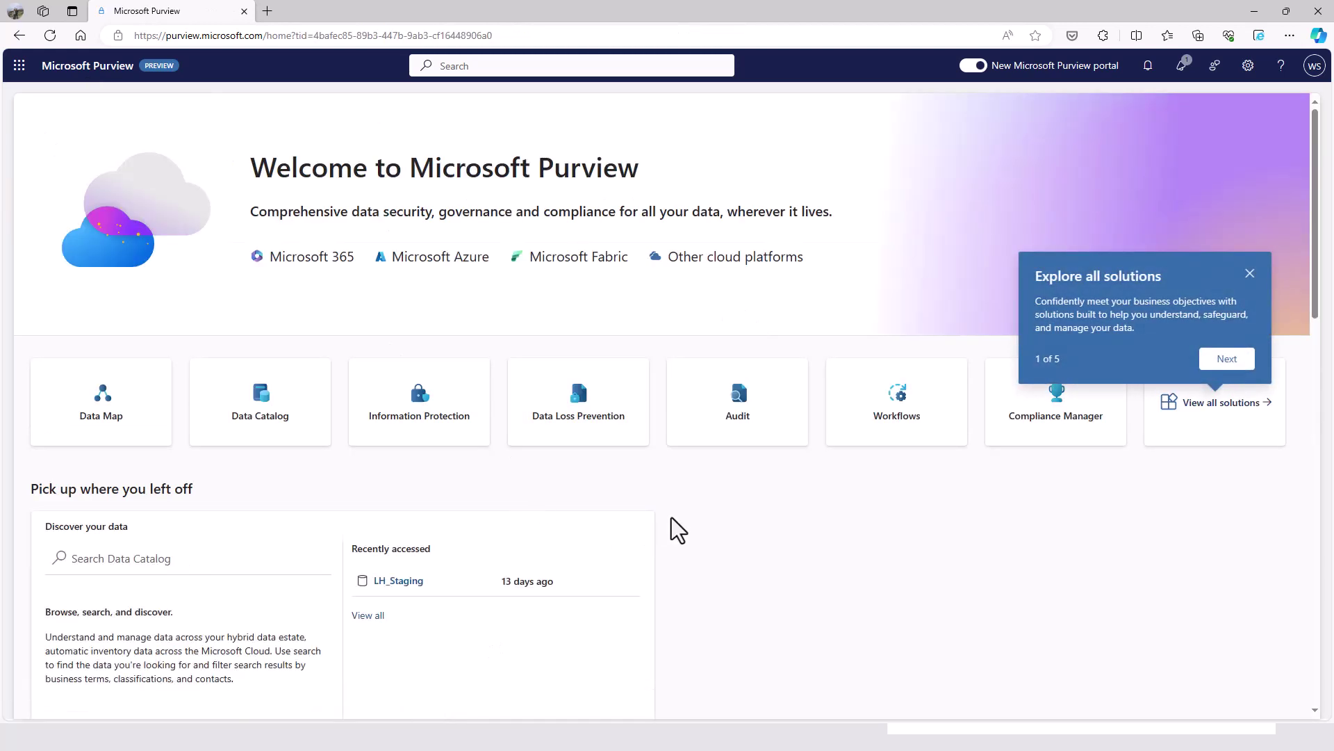
left_click(1250, 273)
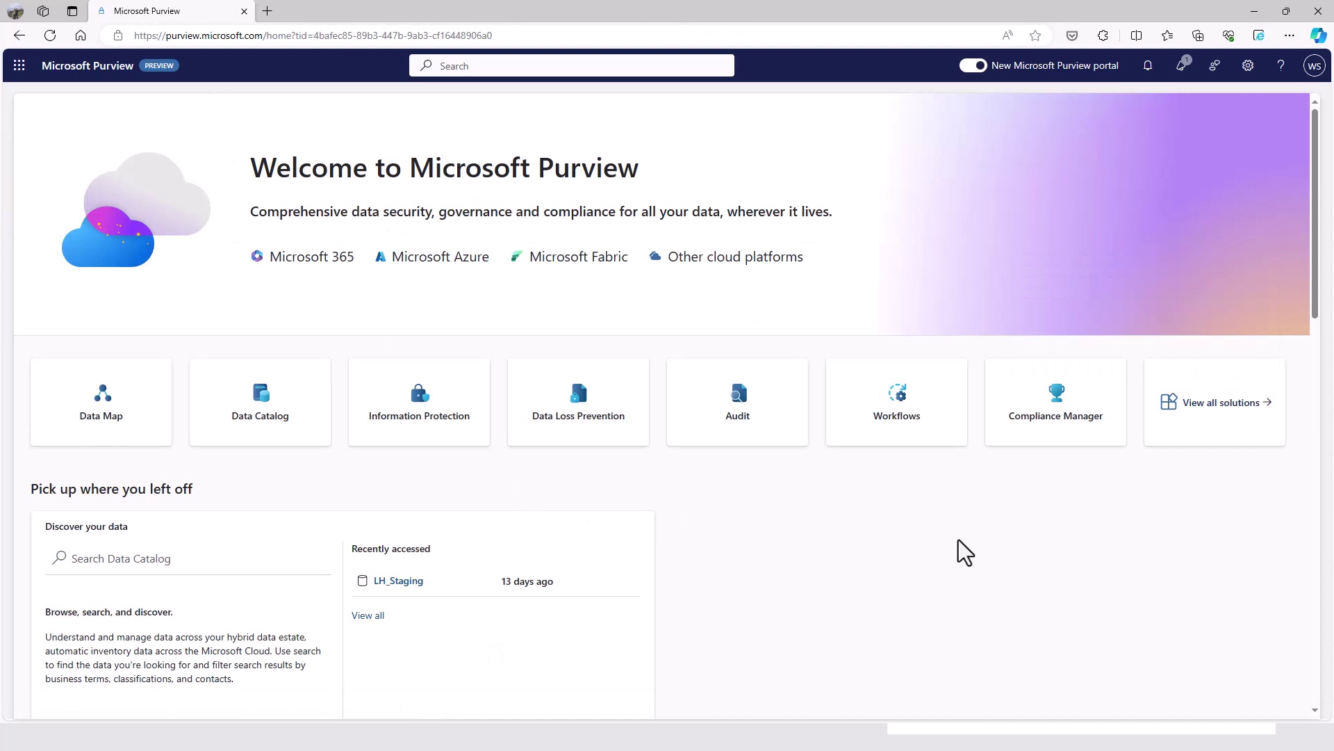